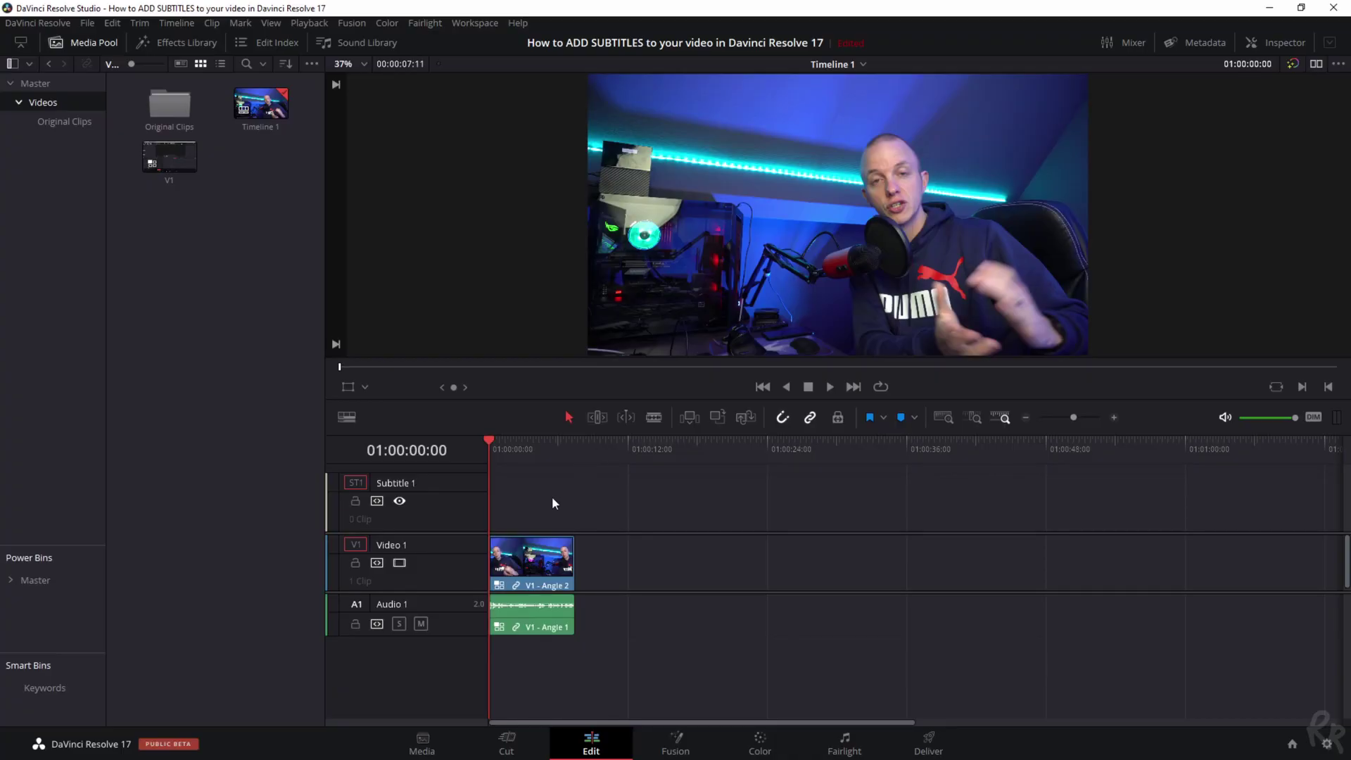
Step: Preview the video, then drop a default Subtitle caption at the start of Subtitle 1 and inspect it
{"action": "key", "text": "space"}
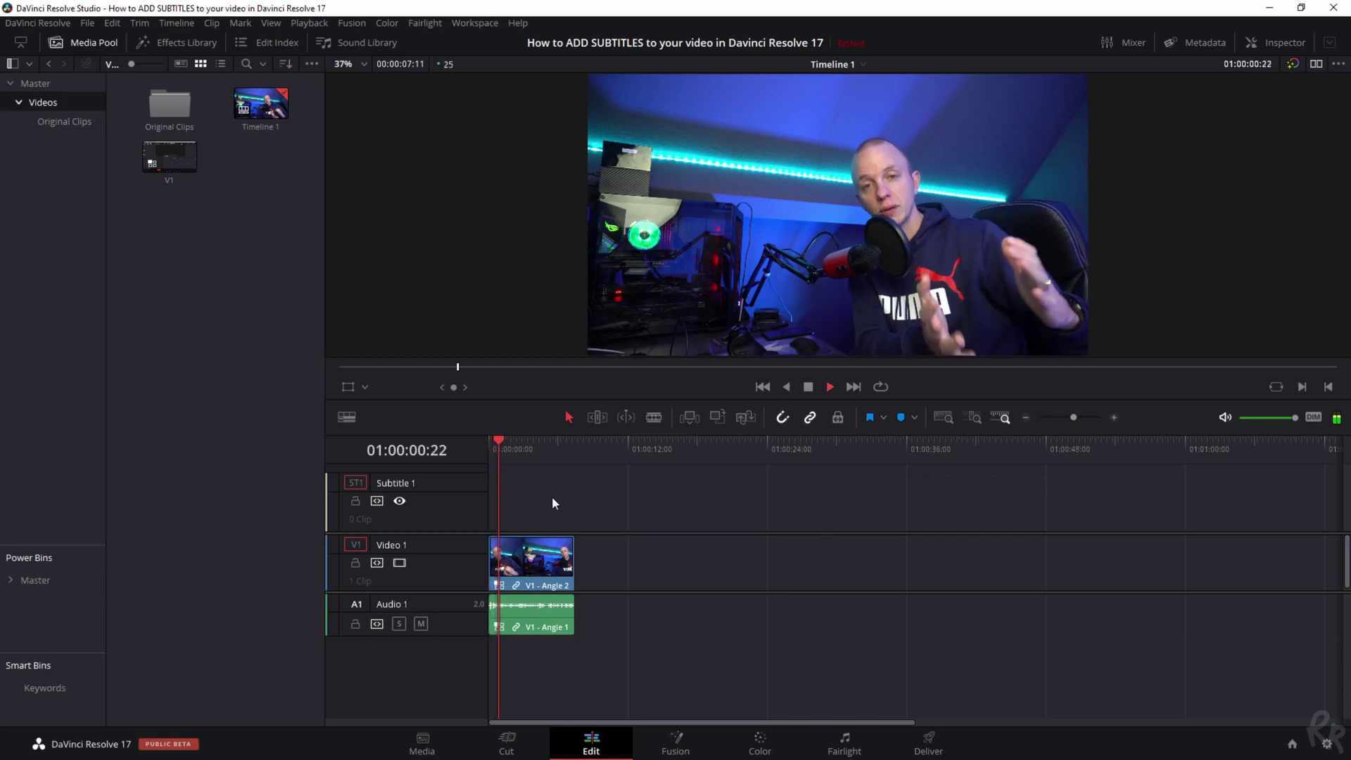
{"action": "key", "text": "space"}
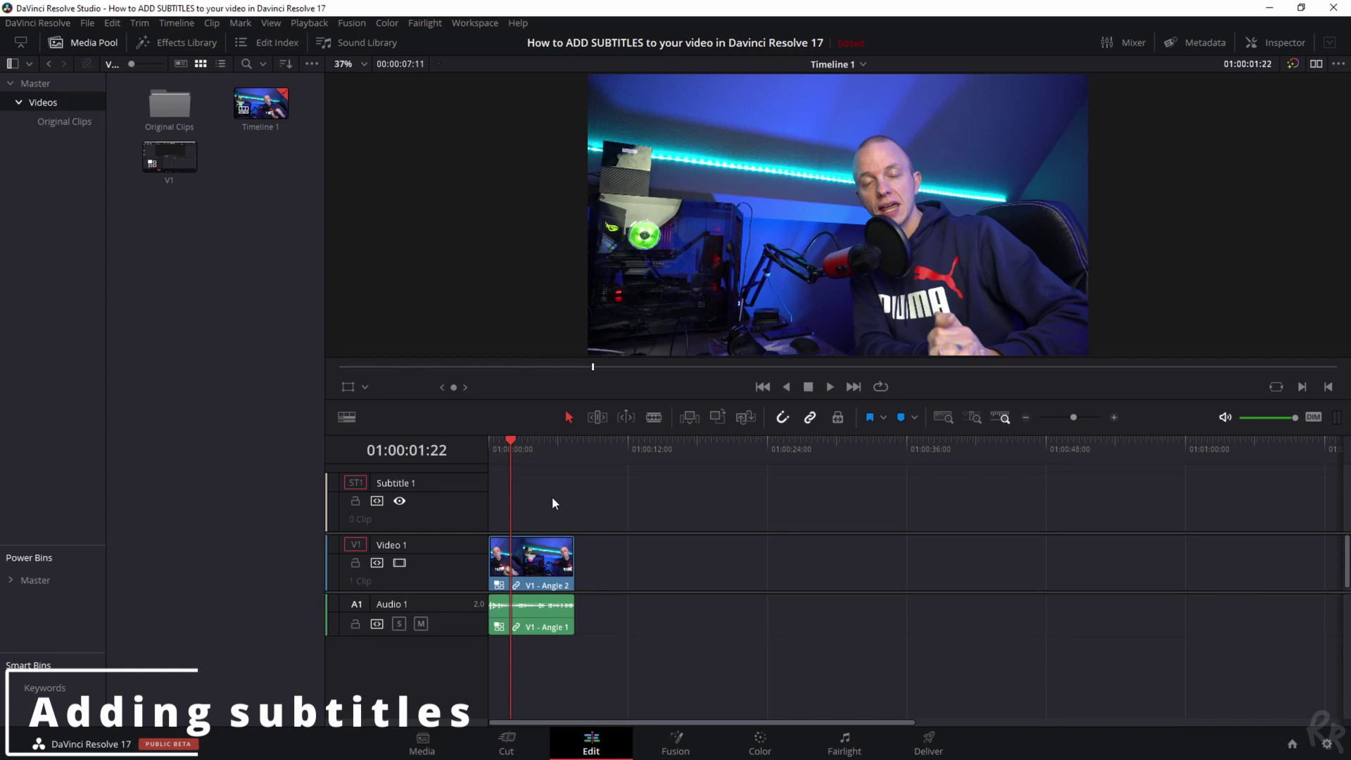
{"action": "left_click", "coordinate": [189, 44]}
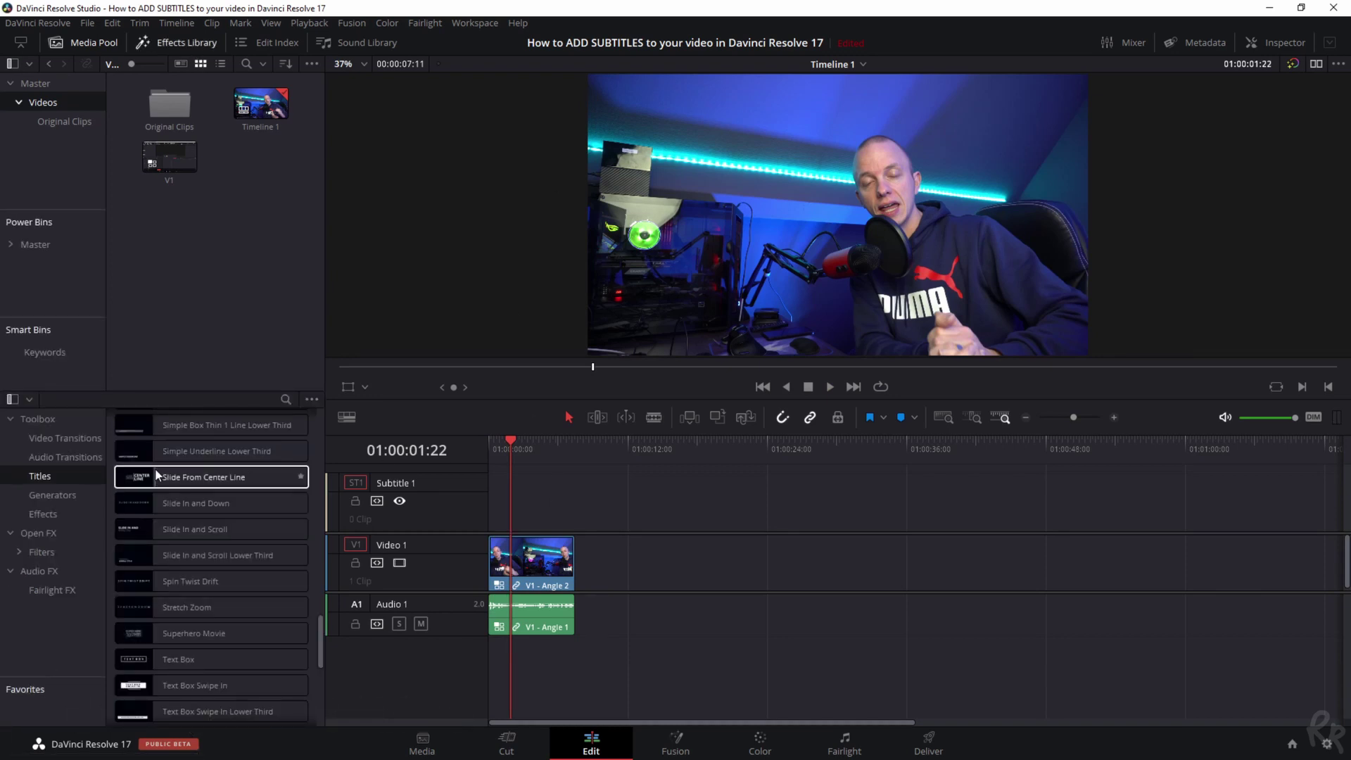
{"action": "scroll", "coordinate": [212, 533], "scroll_direction": "down", "scroll_amount": 5}
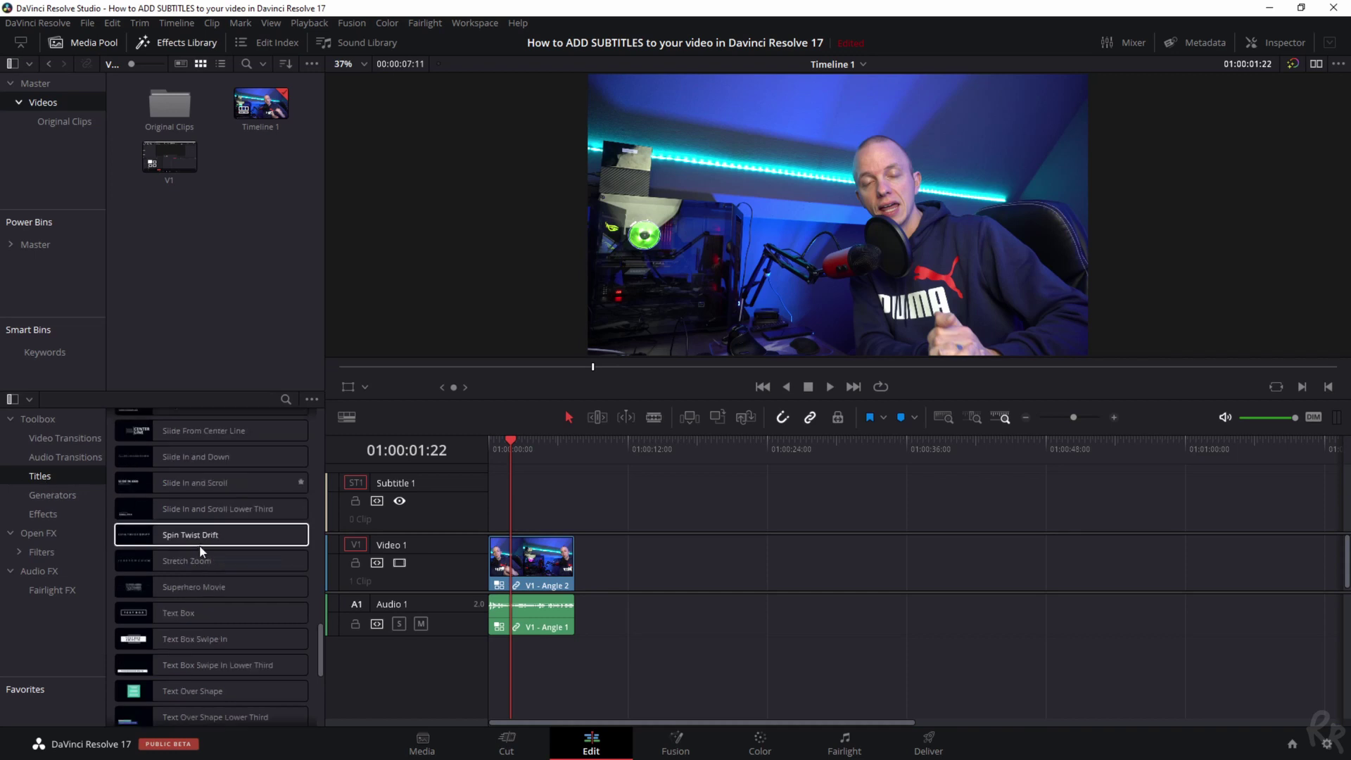
{"action": "scroll", "coordinate": [228, 660], "scroll_direction": "down", "scroll_amount": 5}
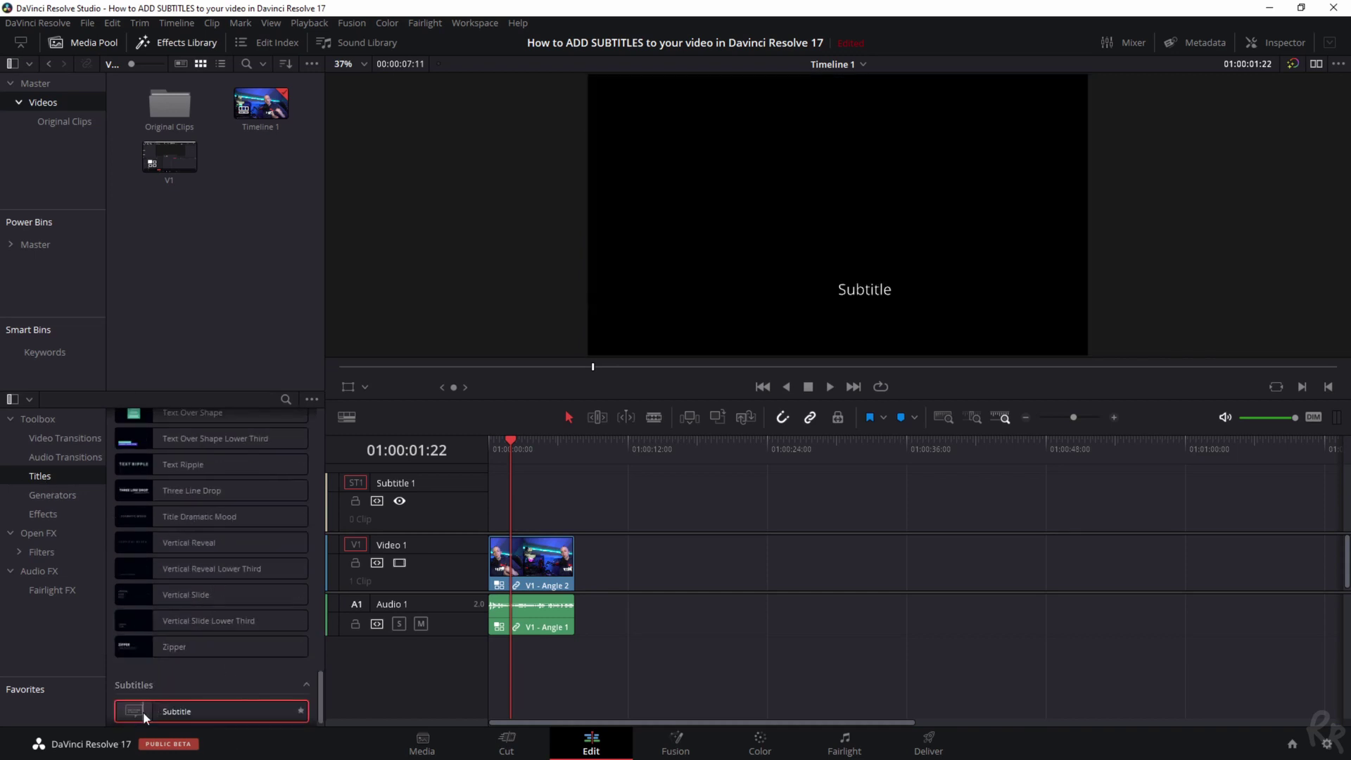
{"action": "left_click_drag", "start_coordinate": [143, 712], "coordinate": [506, 511]}
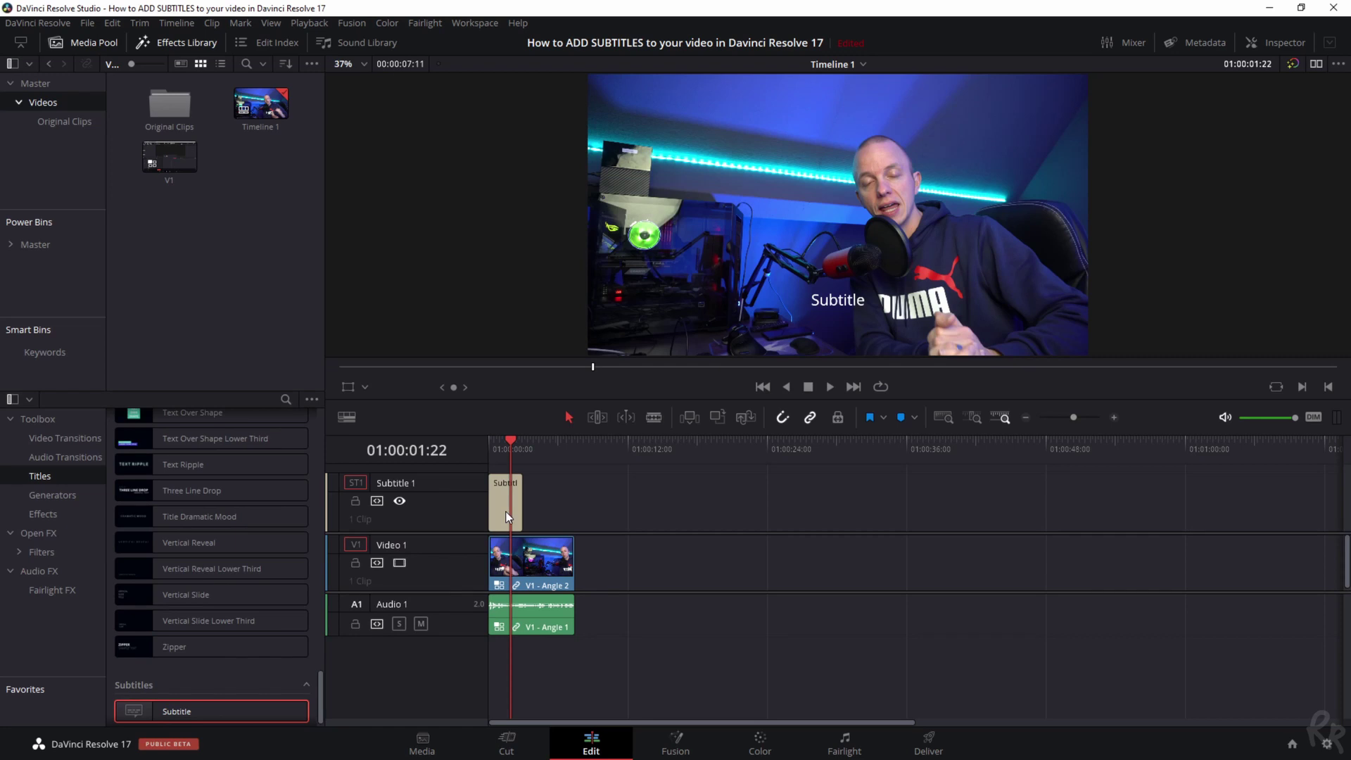
{"action": "left_click", "coordinate": [505, 513]}
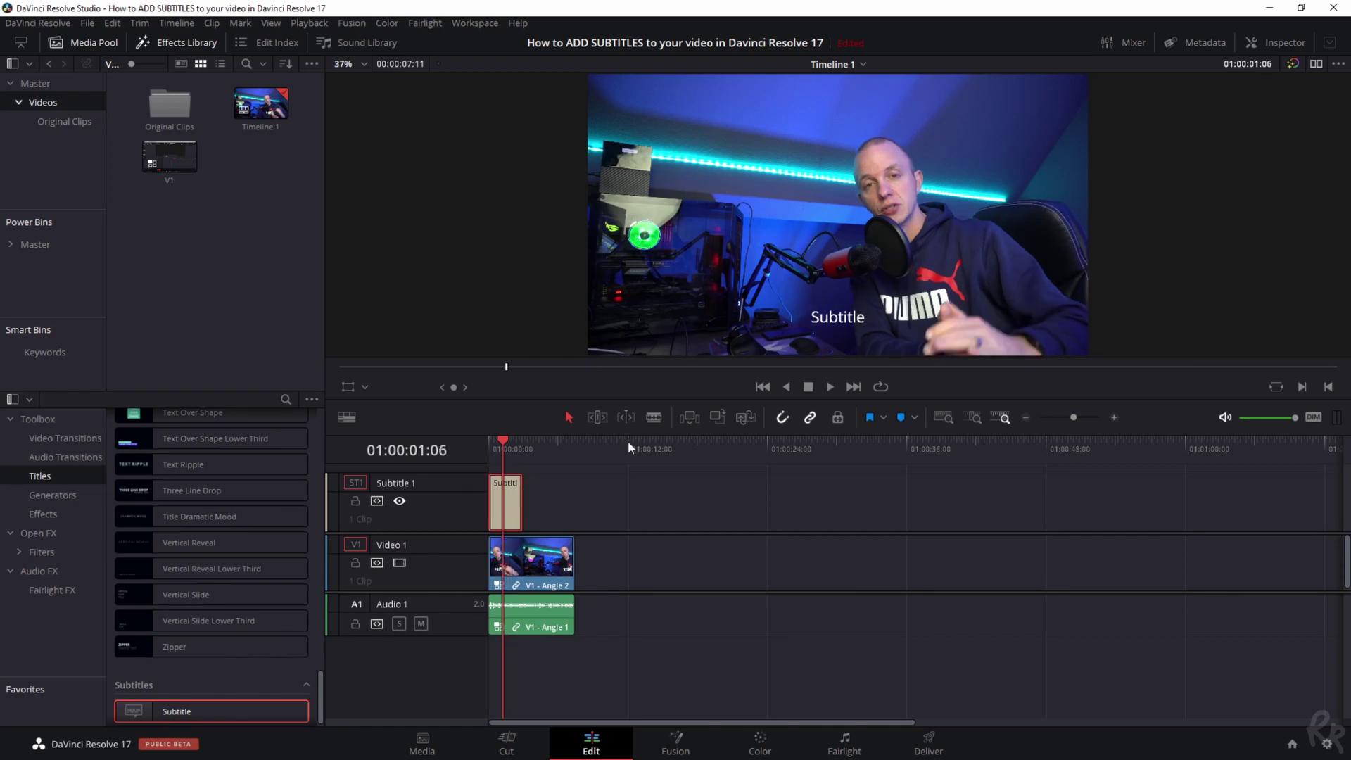
{"action": "left_click", "coordinate": [1272, 42]}
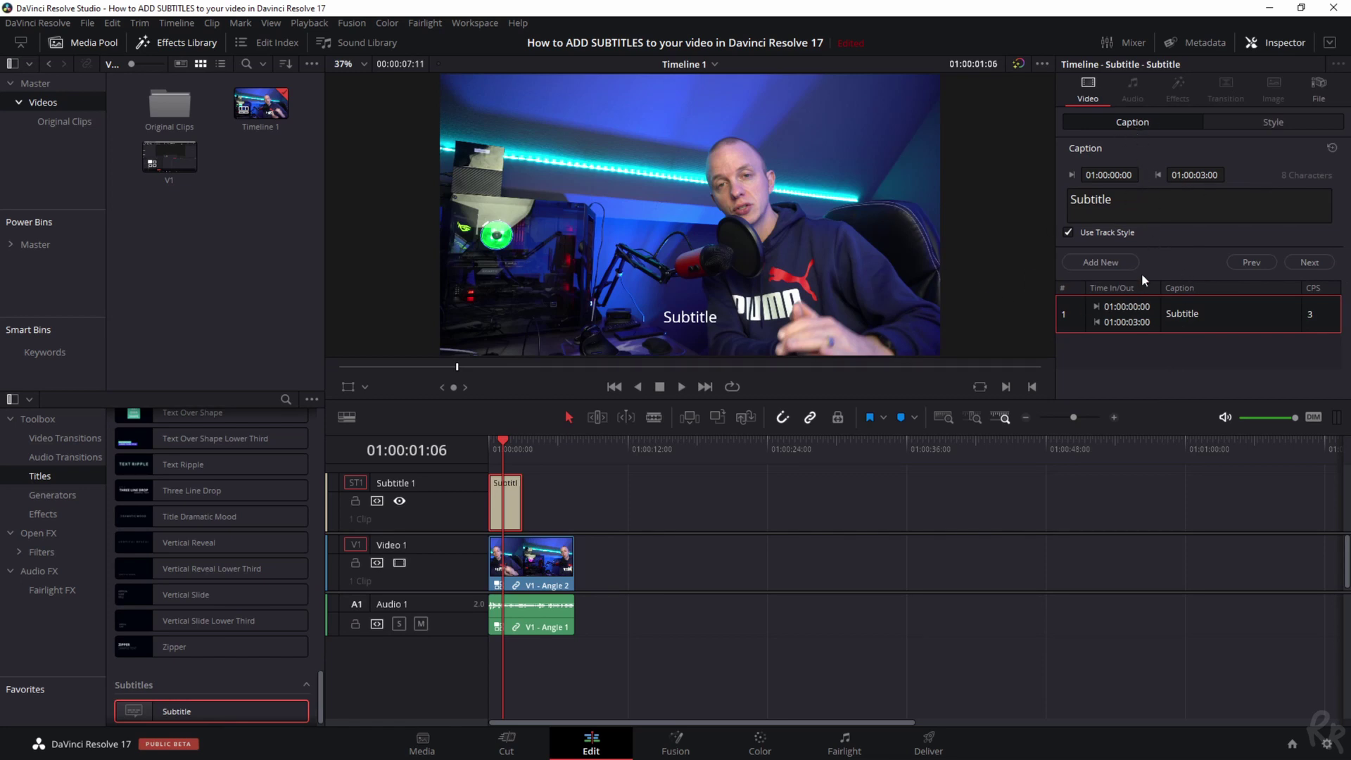
Step: Keep the caption font as Open Sans with the Normal face
{"action": "left_click", "coordinate": [1257, 124]}
{"action": "left_click", "coordinate": [1190, 193]}
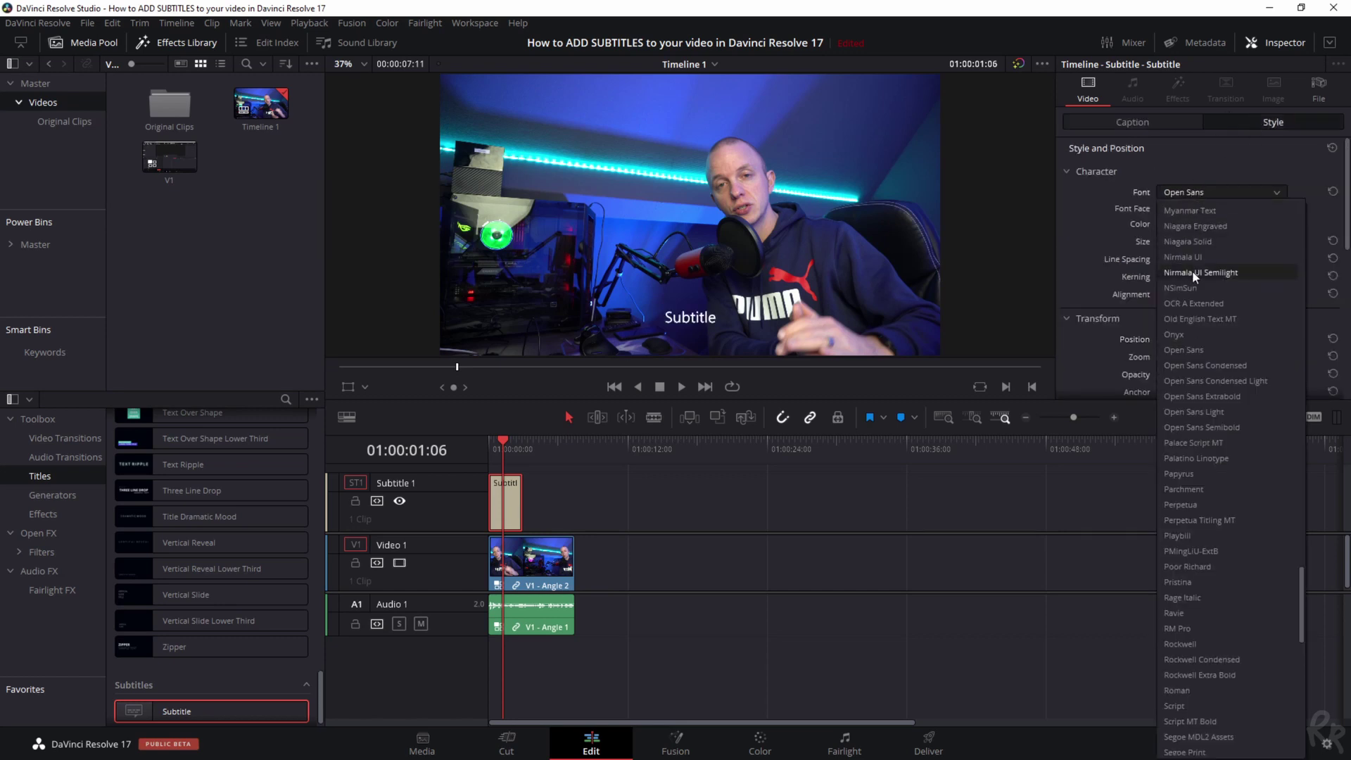
{"action": "left_click", "coordinate": [1190, 192]}
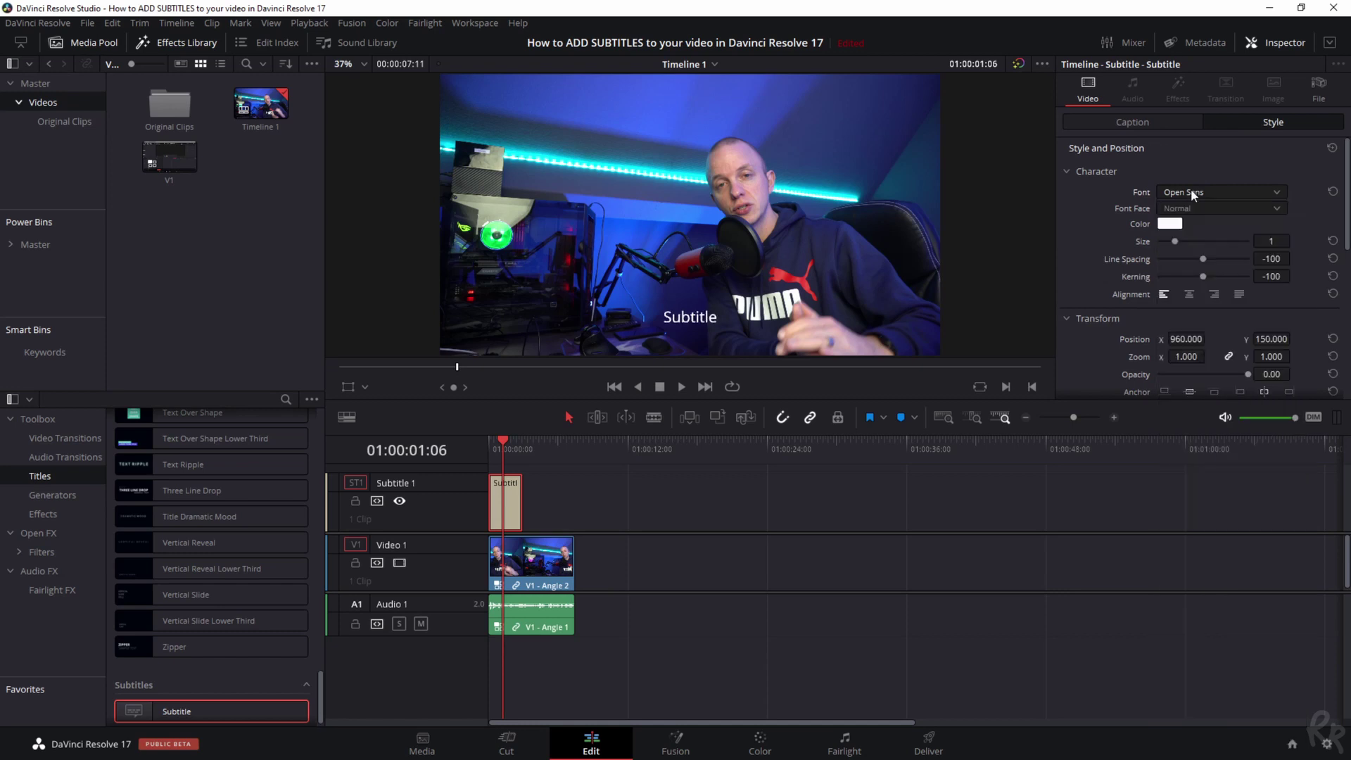
{"action": "left_click", "coordinate": [1198, 208]}
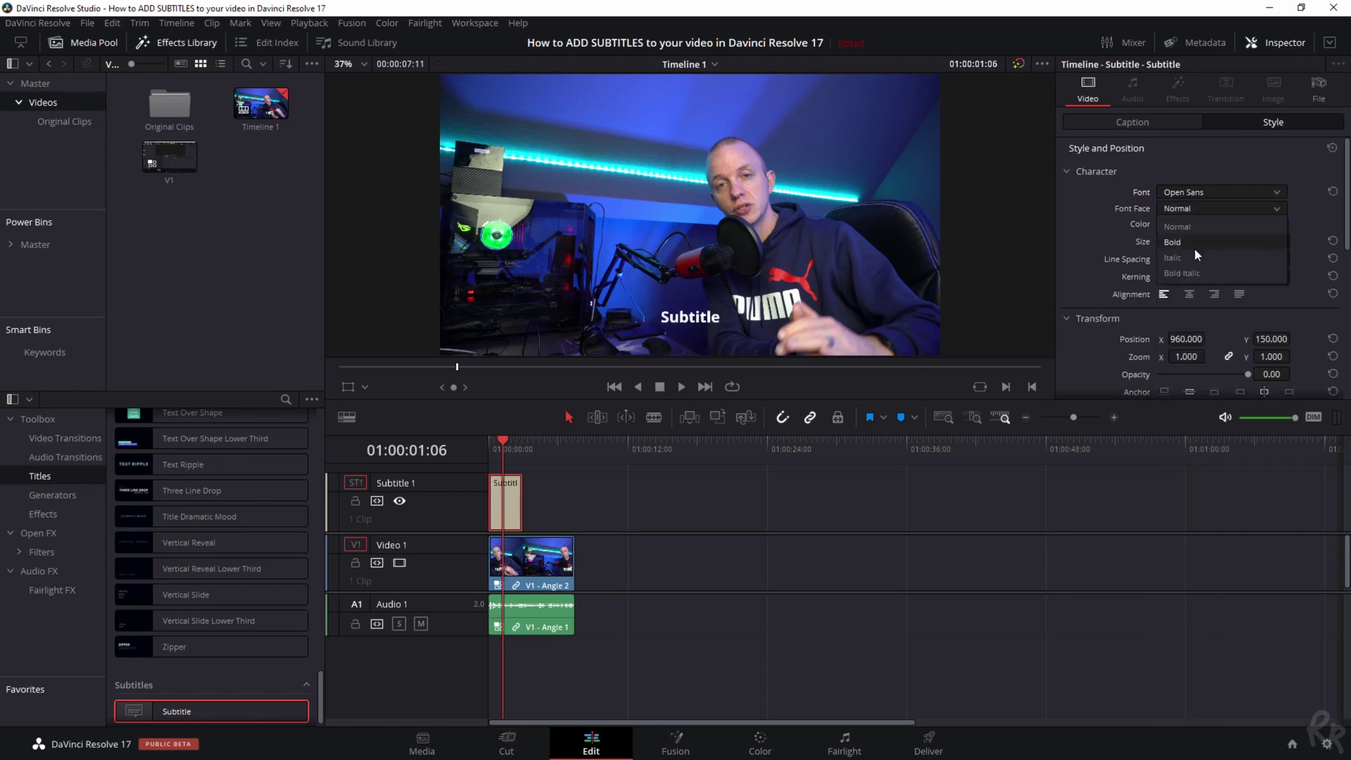
{"action": "left_click", "coordinate": [1123, 221]}
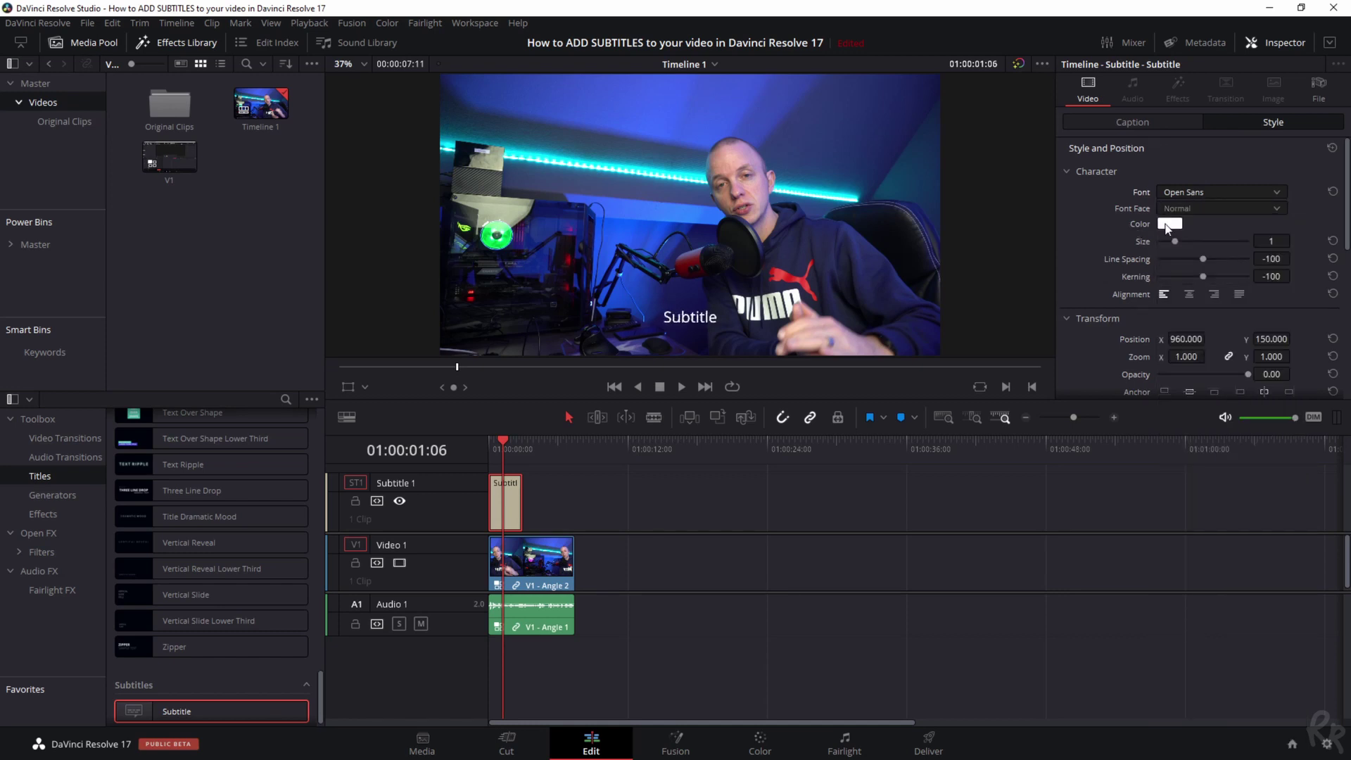
Step: Set the caption size to 148 and Position Y to 40
{"action": "left_click_drag", "start_coordinate": [1173, 241], "coordinate": [1191, 241]}
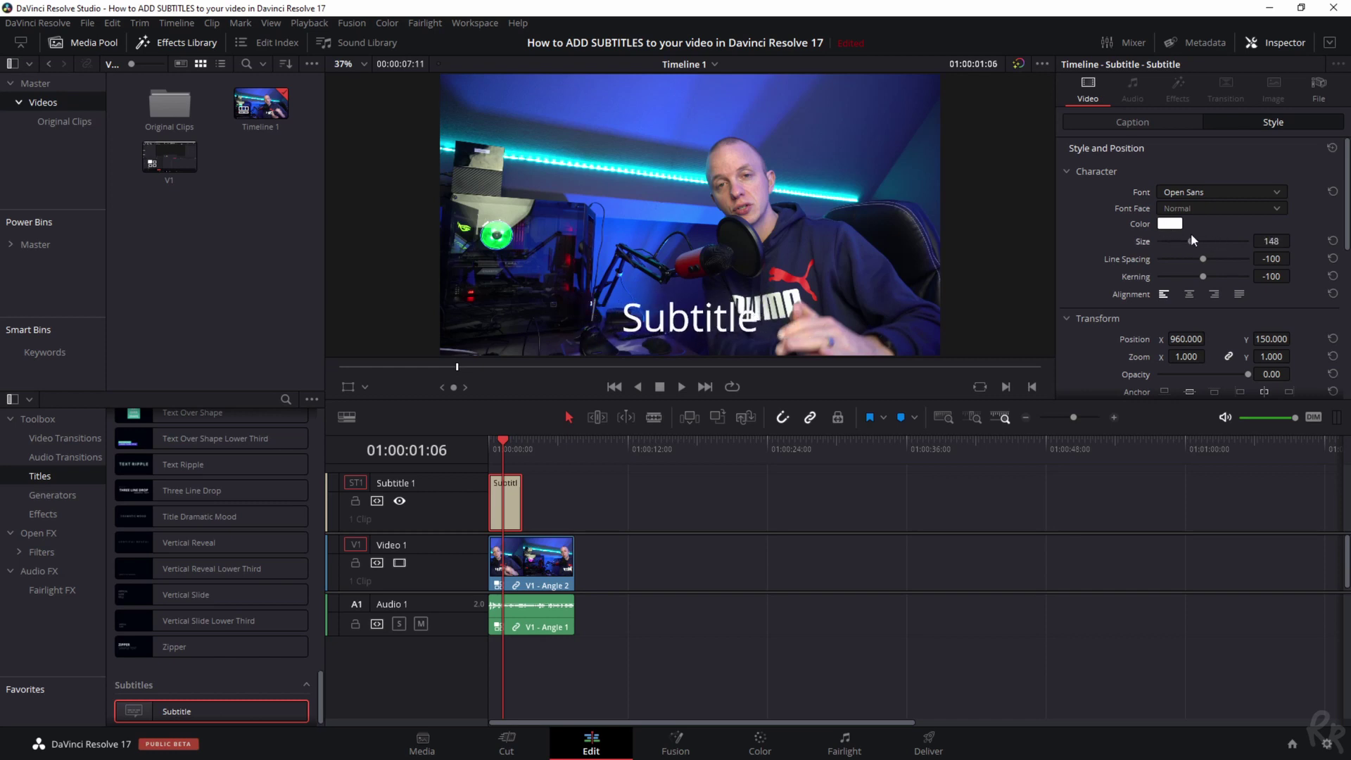
{"action": "left_click", "coordinate": [1332, 242]}
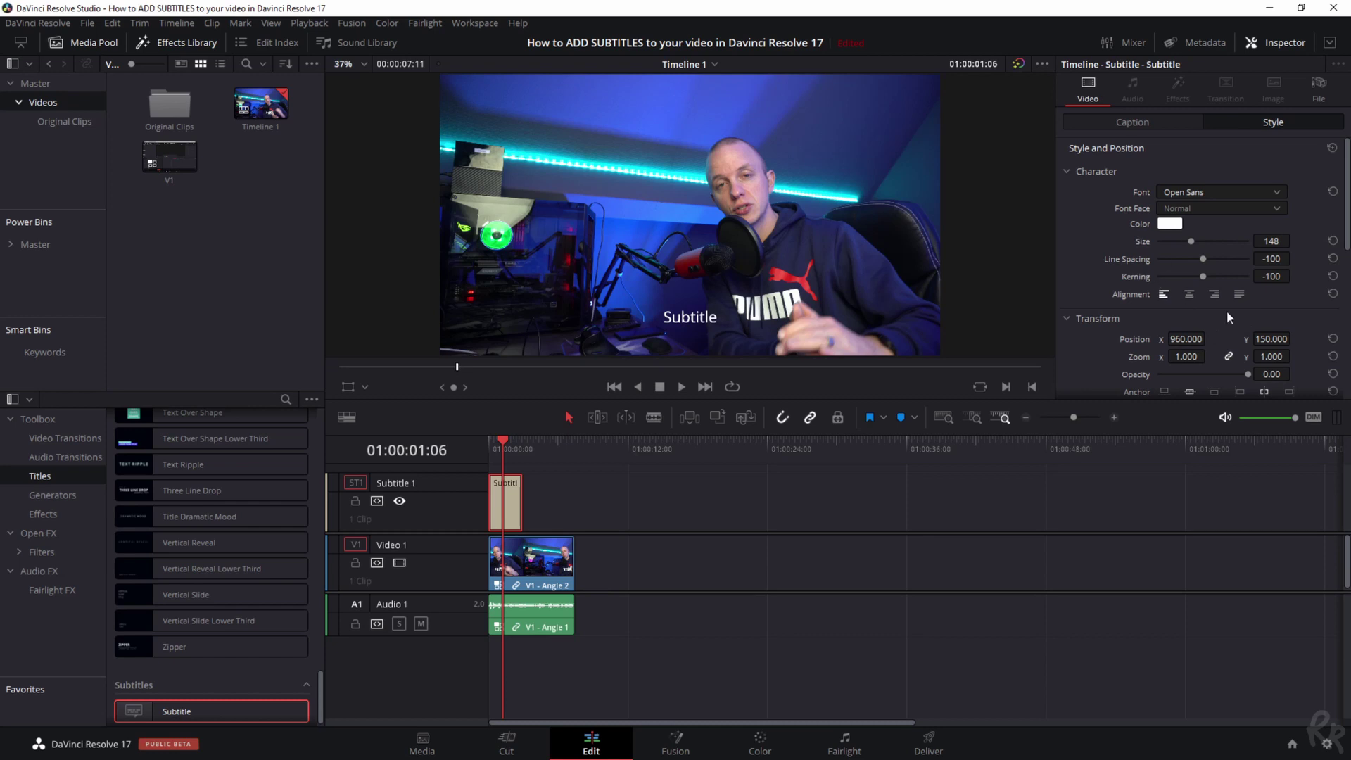
{"action": "left_click_drag", "start_coordinate": [1271, 339], "coordinate": [1214, 339]}
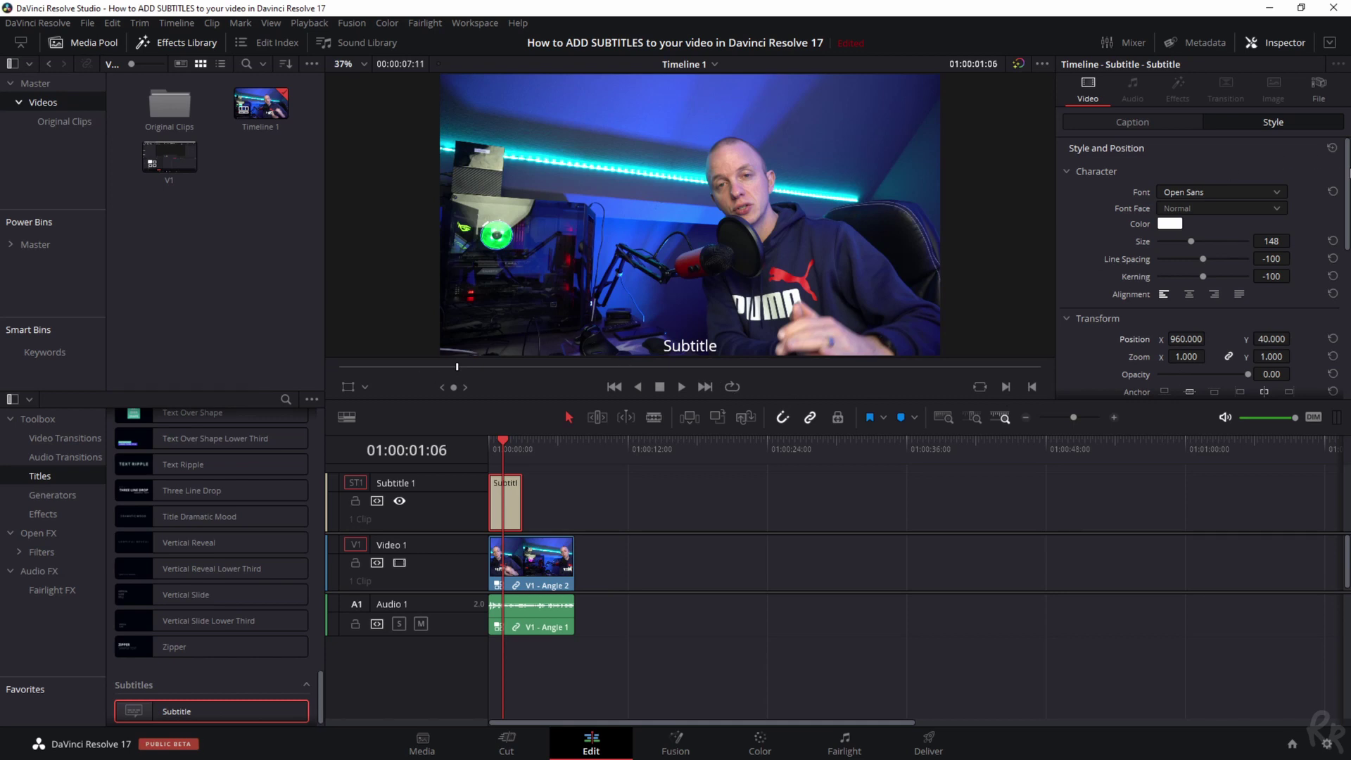
{"action": "scroll", "coordinate": [1332, 182], "scroll_direction": "down", "scroll_amount": 5}
{"action": "scroll", "coordinate": [1332, 182], "scroll_direction": "up", "scroll_amount": 5}
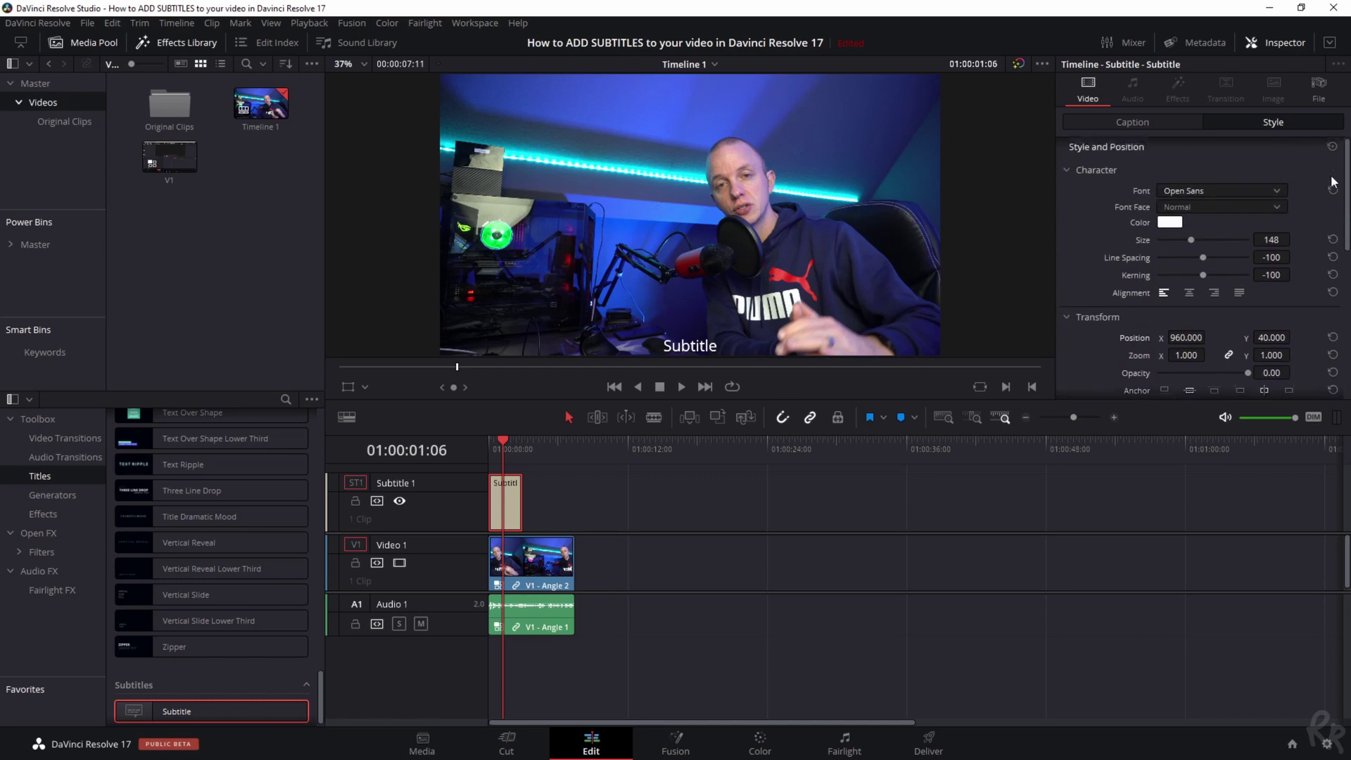
Step: Extend the subtitle clip's end to about three seconds and play it from the start
{"action": "left_click", "coordinate": [1115, 121]}
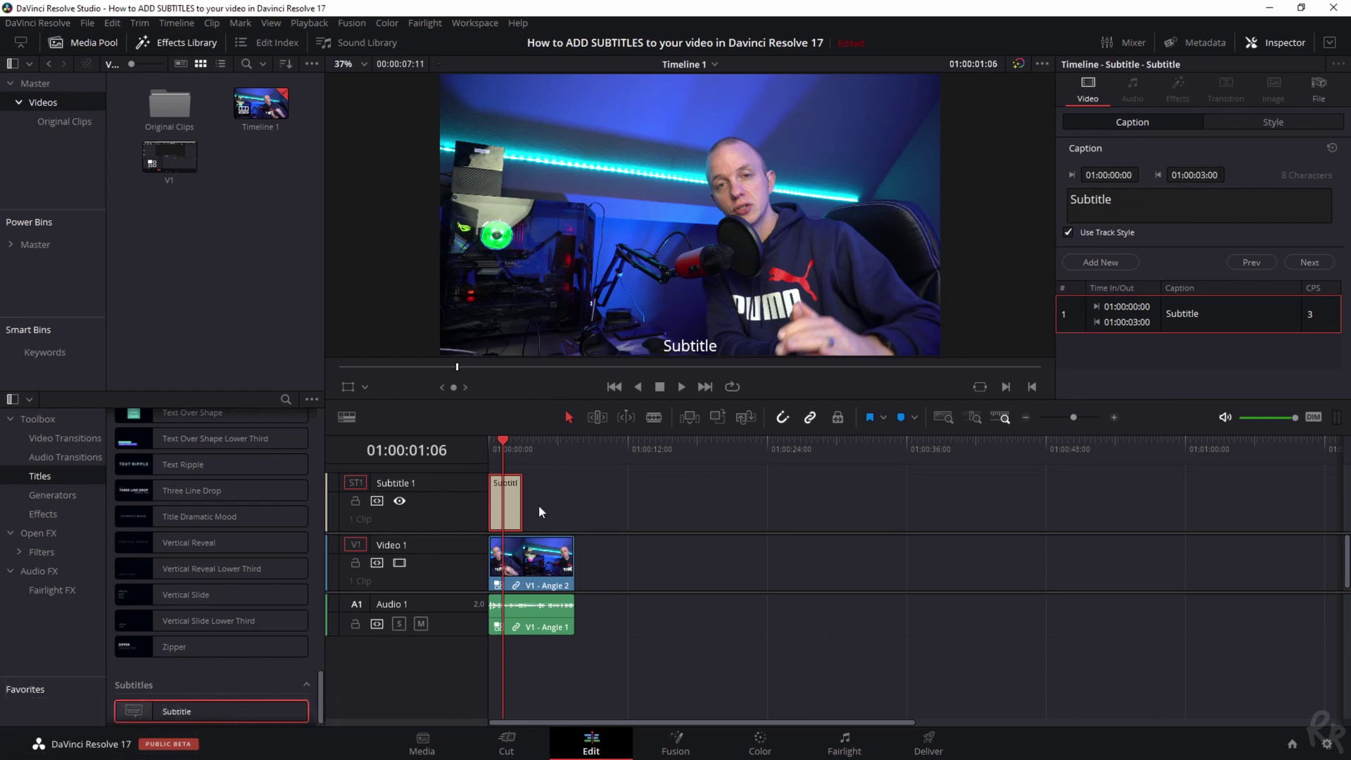
{"action": "mouse_move", "coordinate": [518, 512]}
{"action": "left_mouse_down"}
{"action": "mouse_move", "coordinate": [734, 505]}
{"action": "mouse_move", "coordinate": [511, 512]}
{"action": "mouse_move", "coordinate": [535, 513]}
{"action": "mouse_move", "coordinate": [525, 505]}
{"action": "left_mouse_up"}
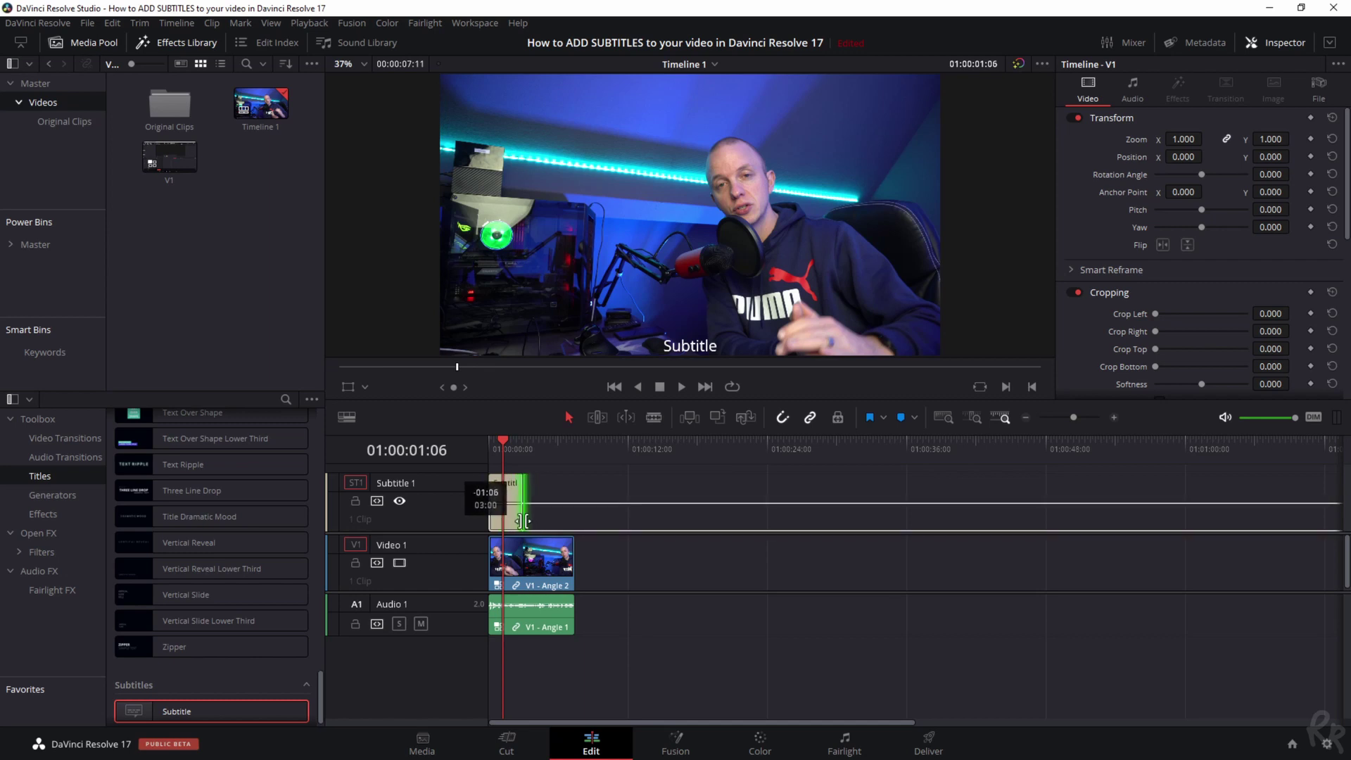
{"action": "left_click", "coordinate": [499, 441]}
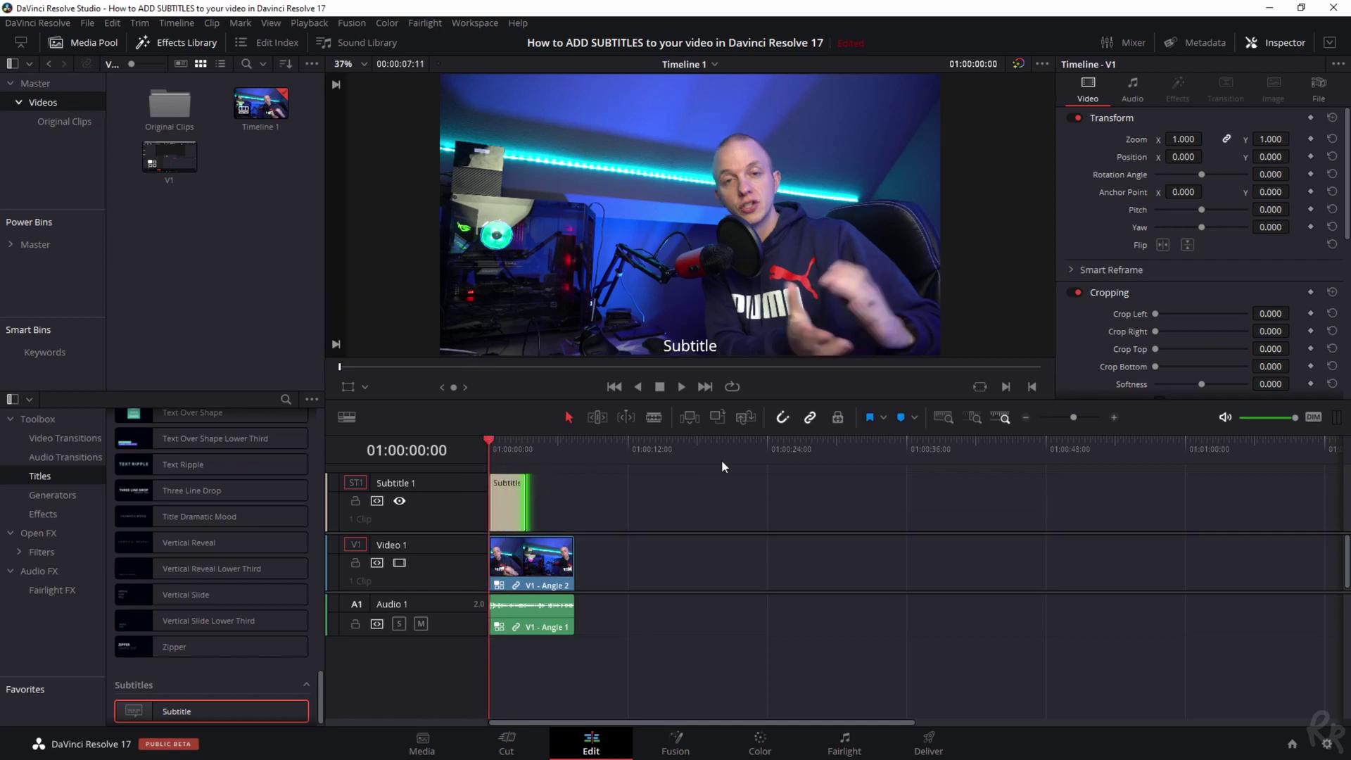
{"action": "key", "text": "space"}
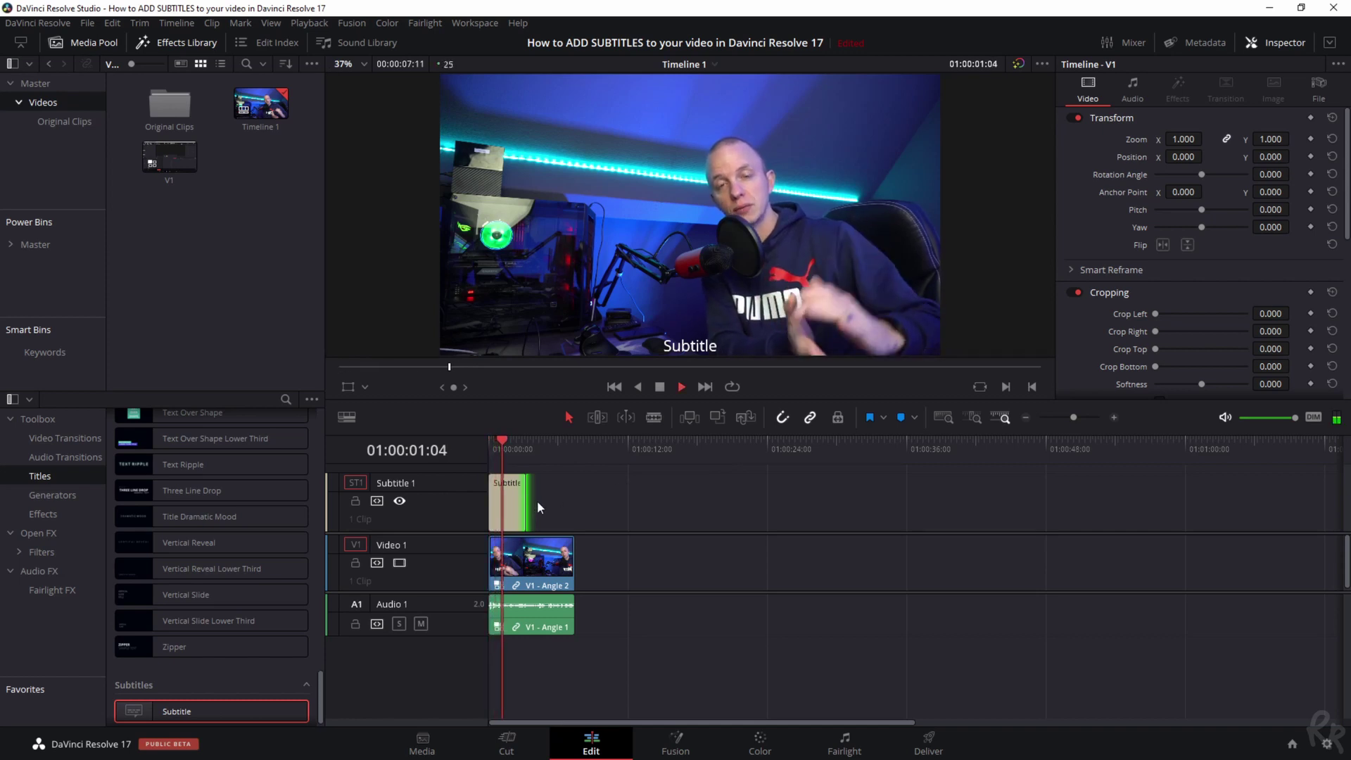
Step: Replace the first caption with 'Subtitles sometimes you need to add them' (01:00:00:00–01:00:03:06) and review it
{"action": "key", "text": "space"}
{"action": "left_click", "coordinate": [504, 506]}
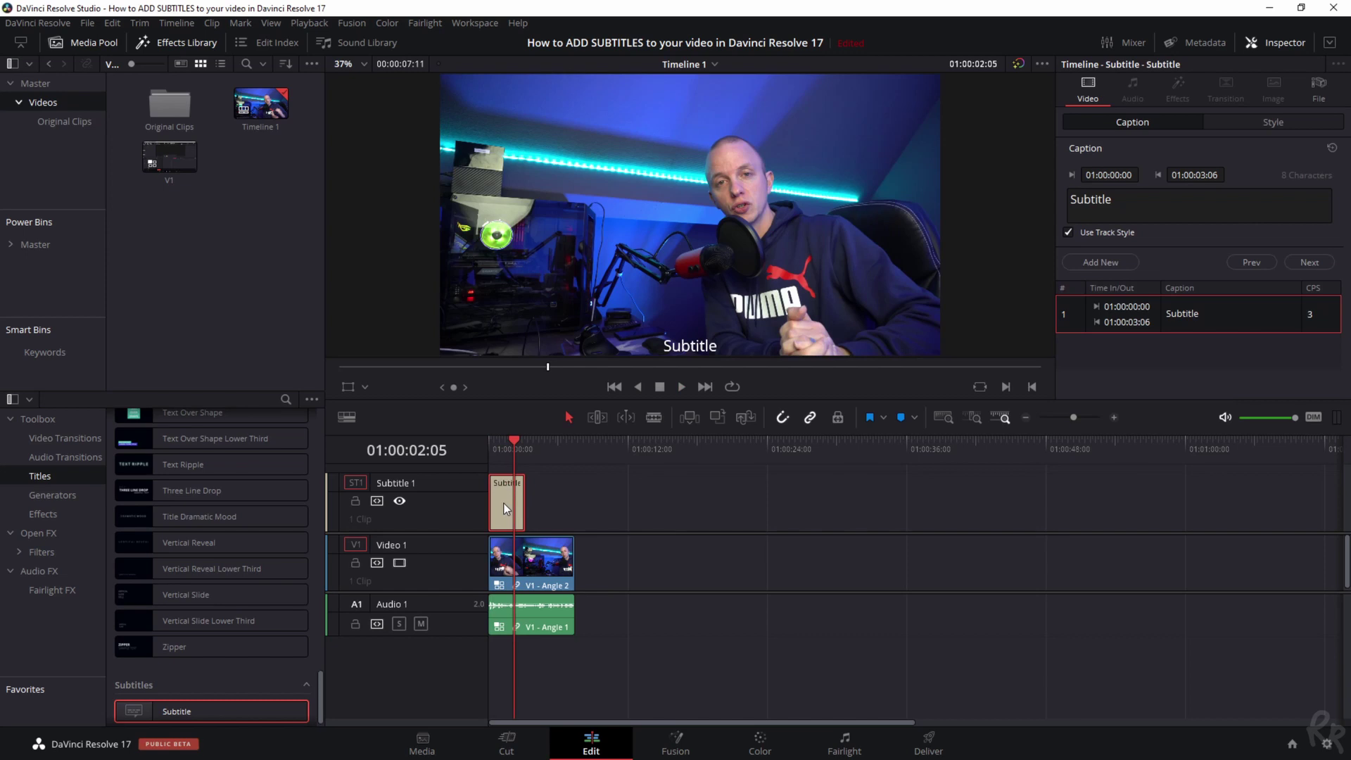
{"action": "double_click", "coordinate": [1131, 195]}
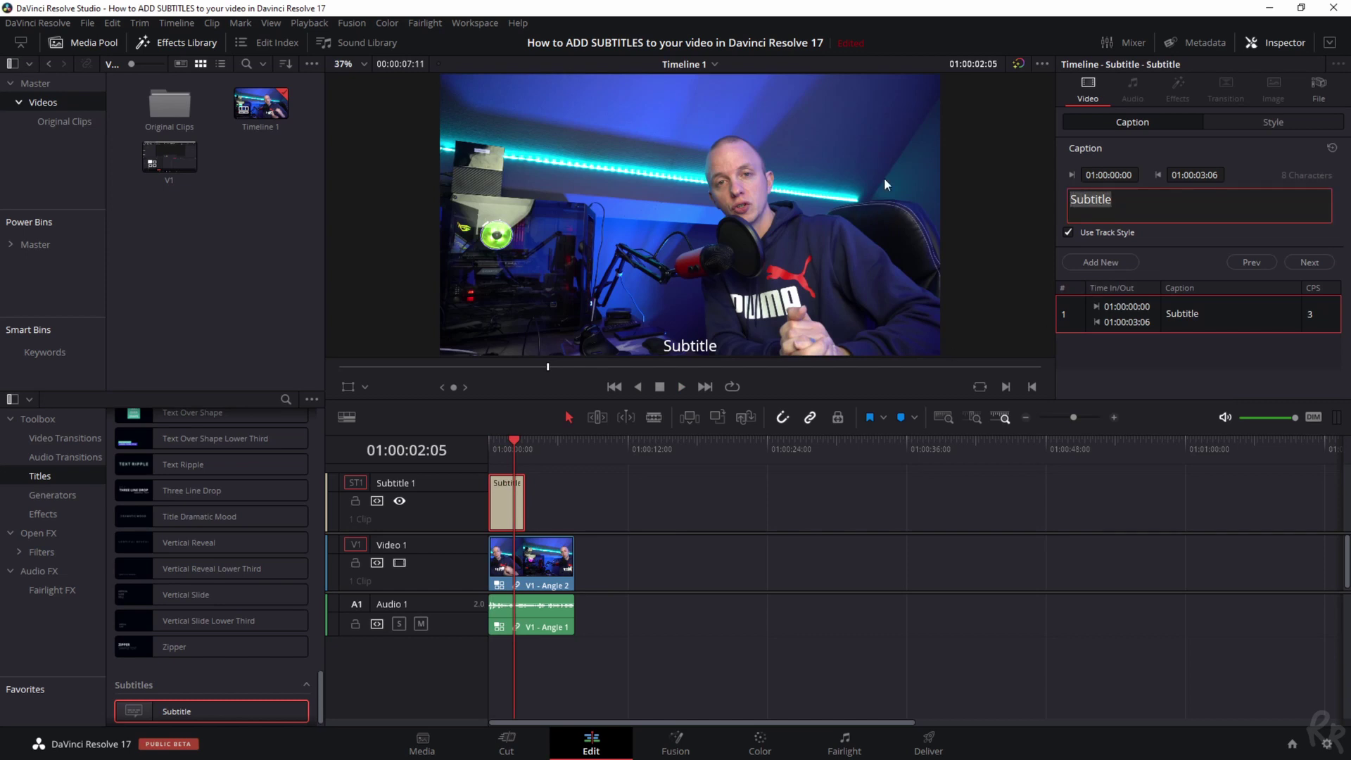
{"action": "type", "text": "Subtitle"}
{"action": "type", "text": "s sometimes you nee"}
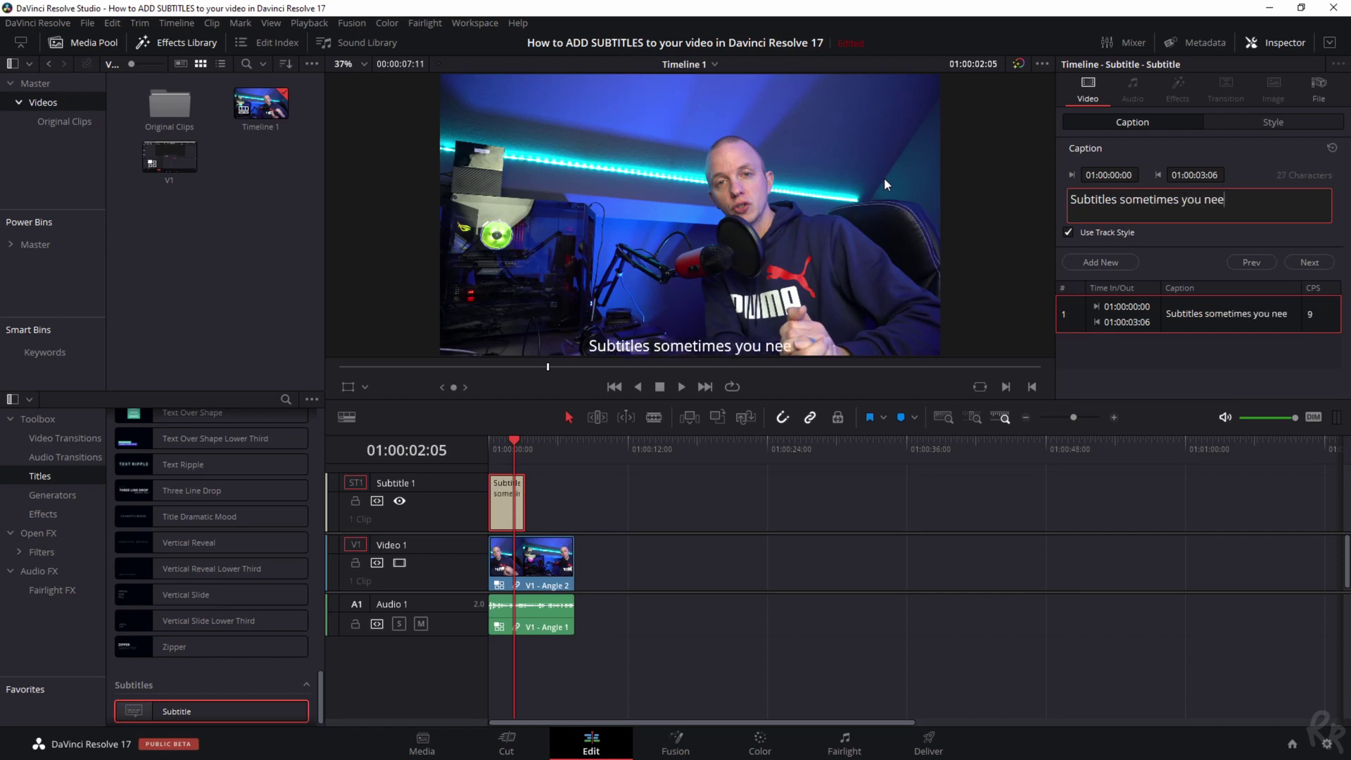
{"action": "type", "text": "d to add them"}
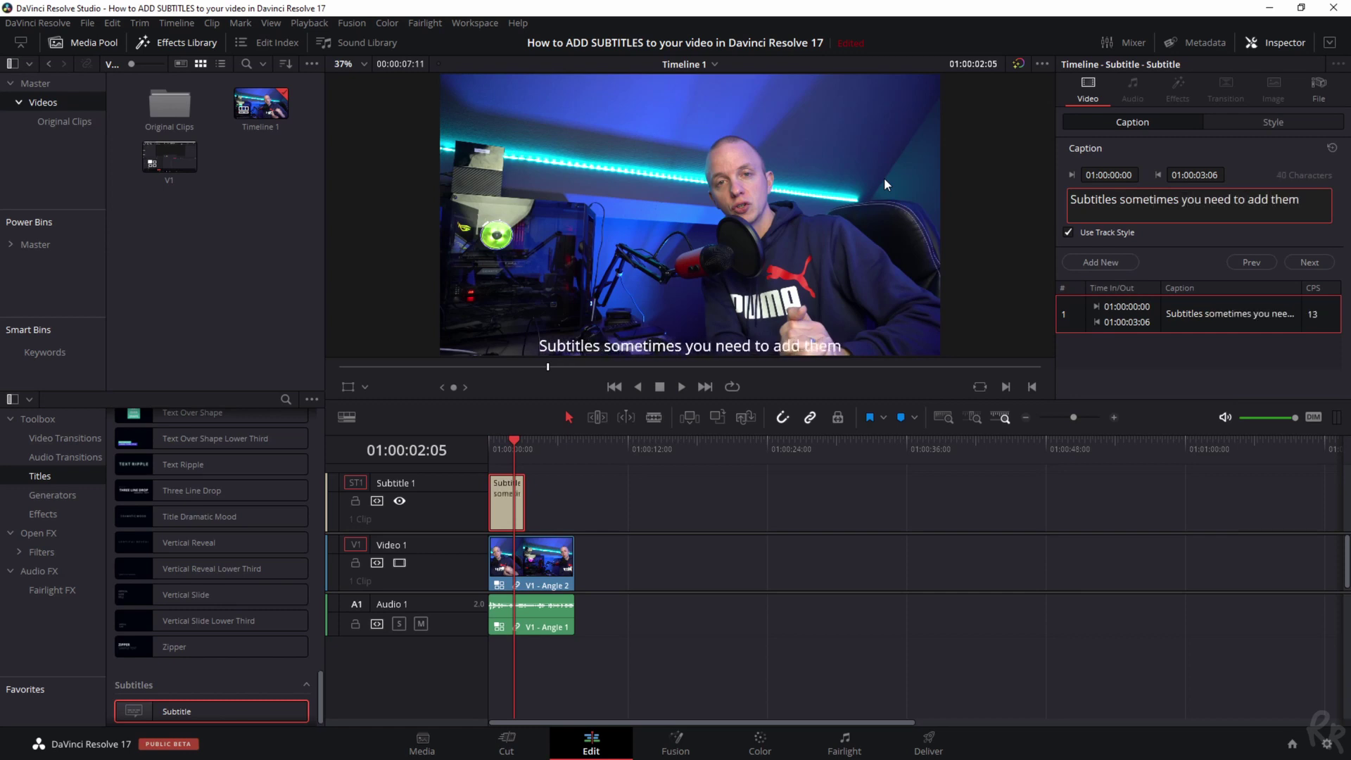
{"action": "left_click", "coordinate": [487, 443]}
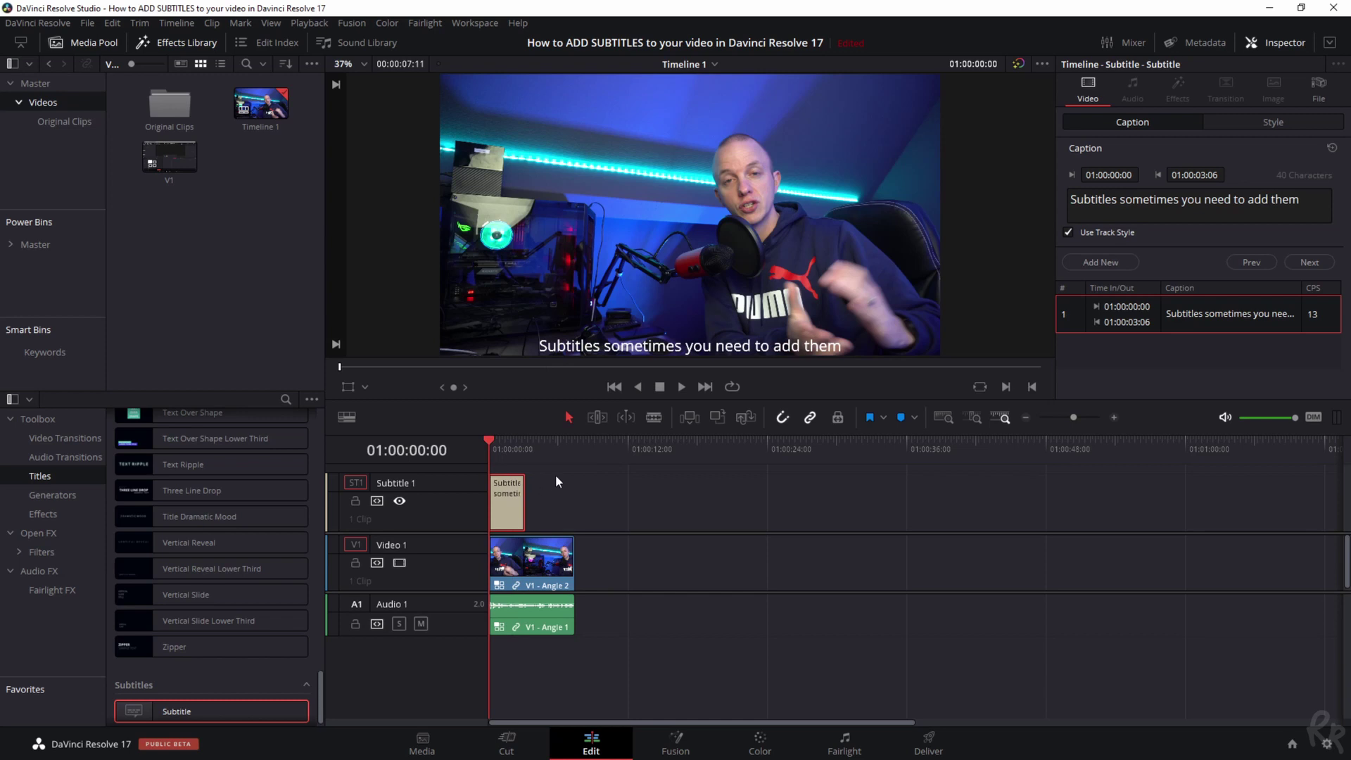
{"action": "key", "text": "space"}
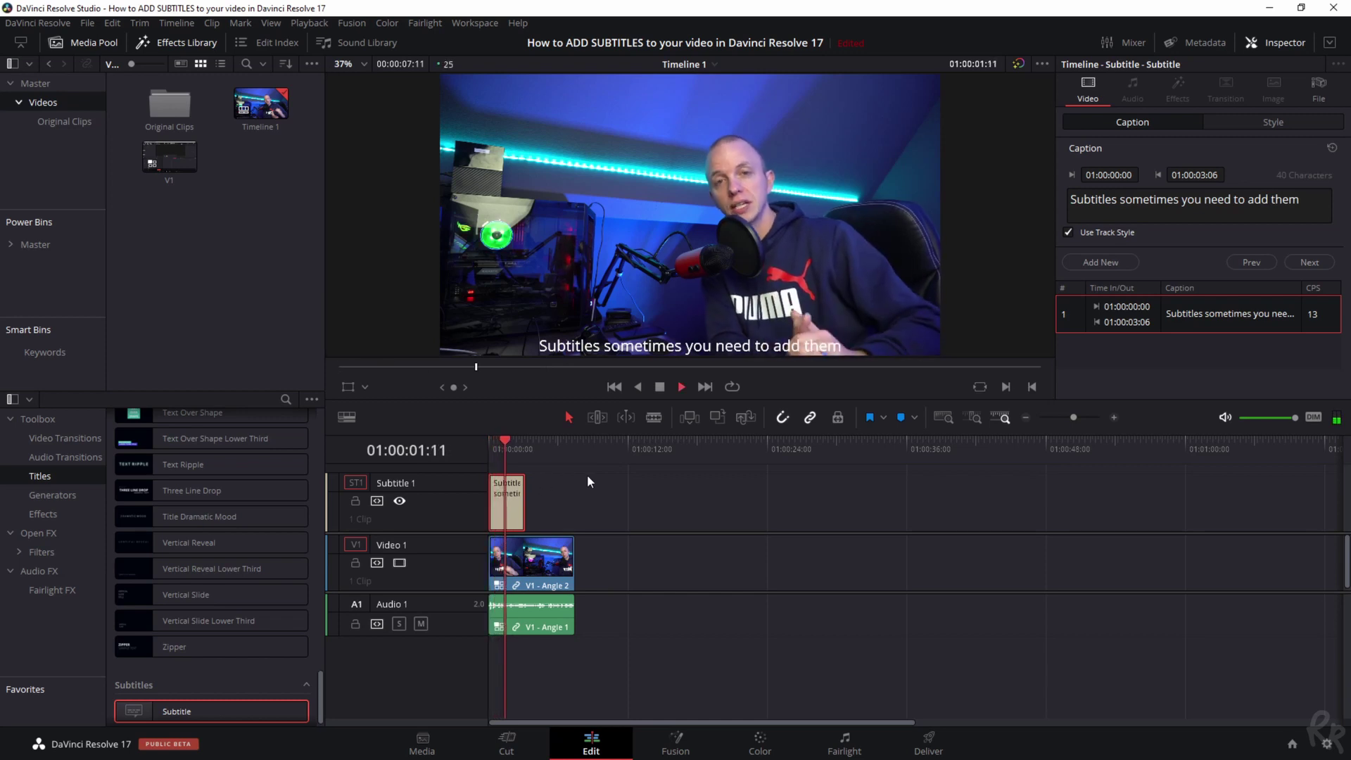
{"action": "key", "text": "space"}
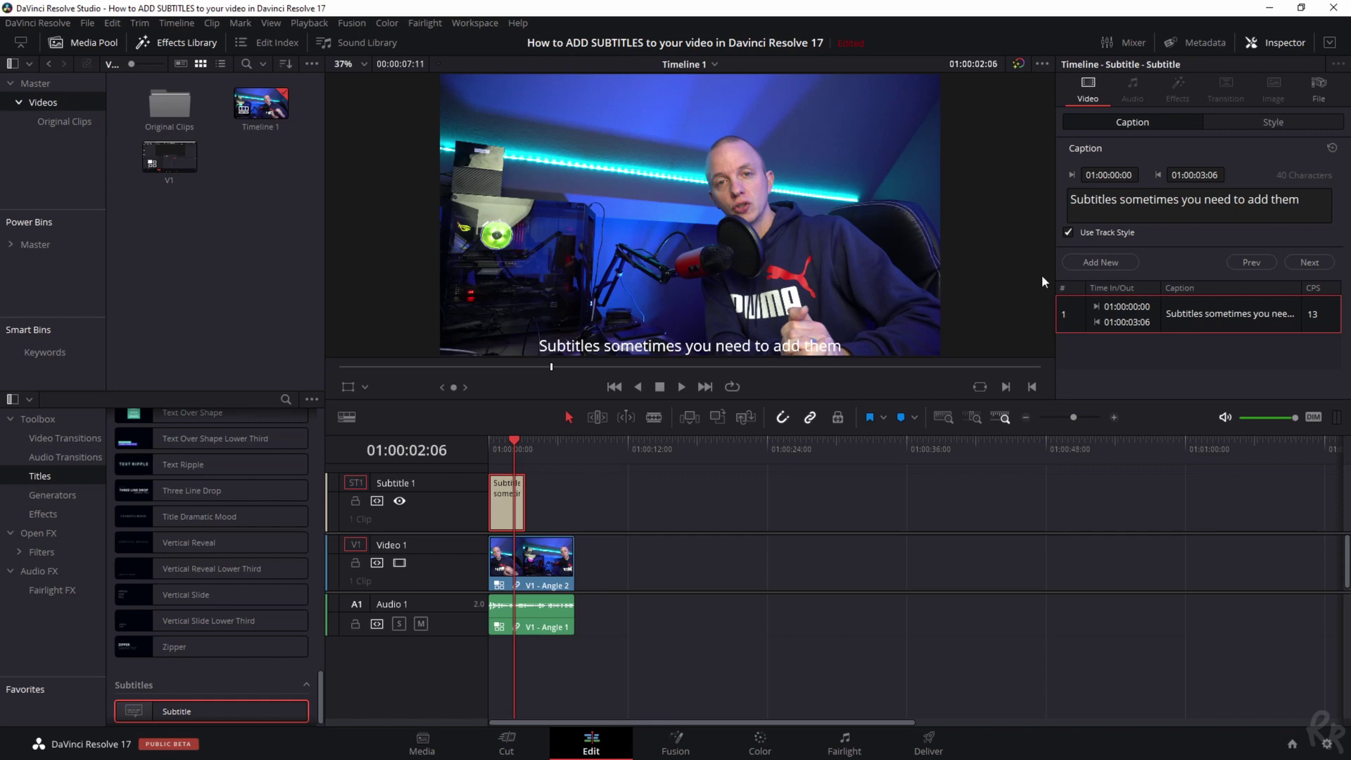
Step: Add a second caption after the first, check its timing, and enter 'to the video because so…'
{"action": "left_click", "coordinate": [1098, 263]}
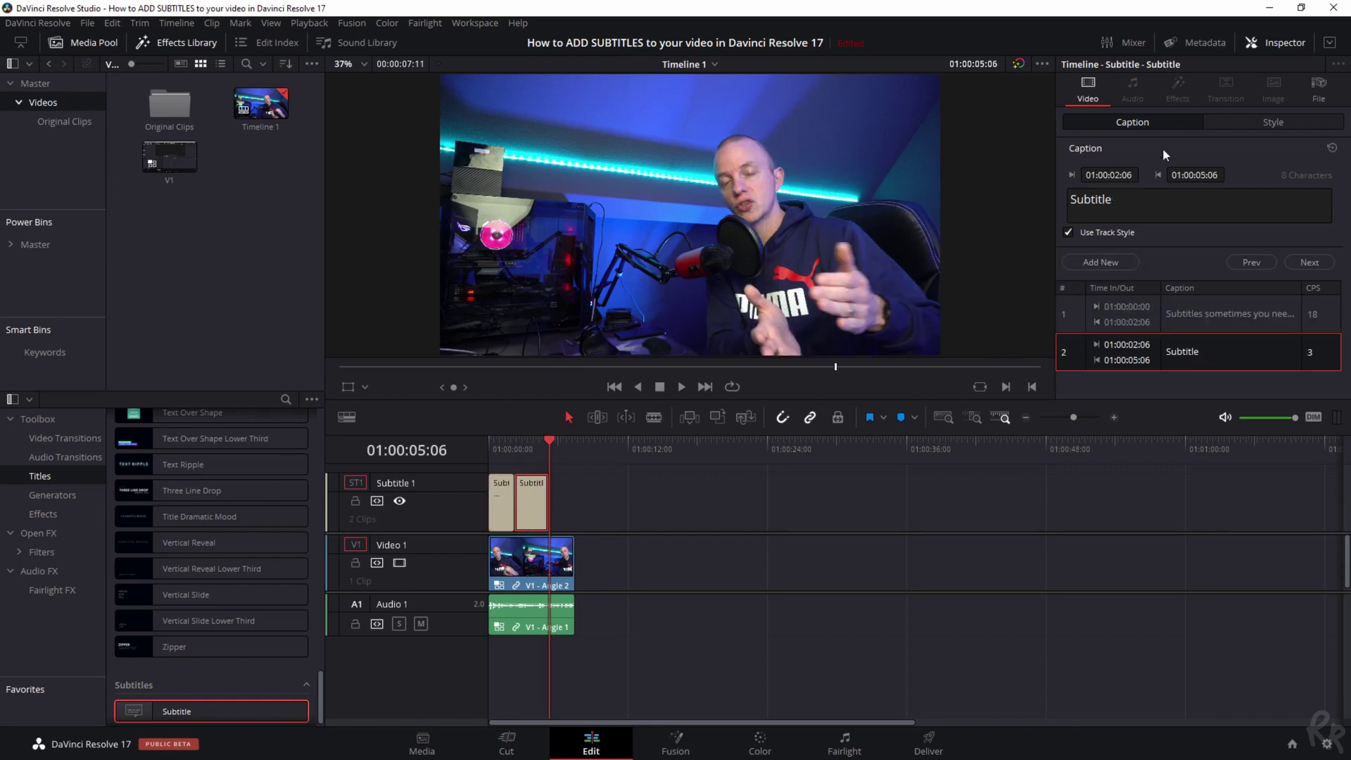
{"action": "left_click", "coordinate": [514, 444]}
{"action": "key", "text": "space"}
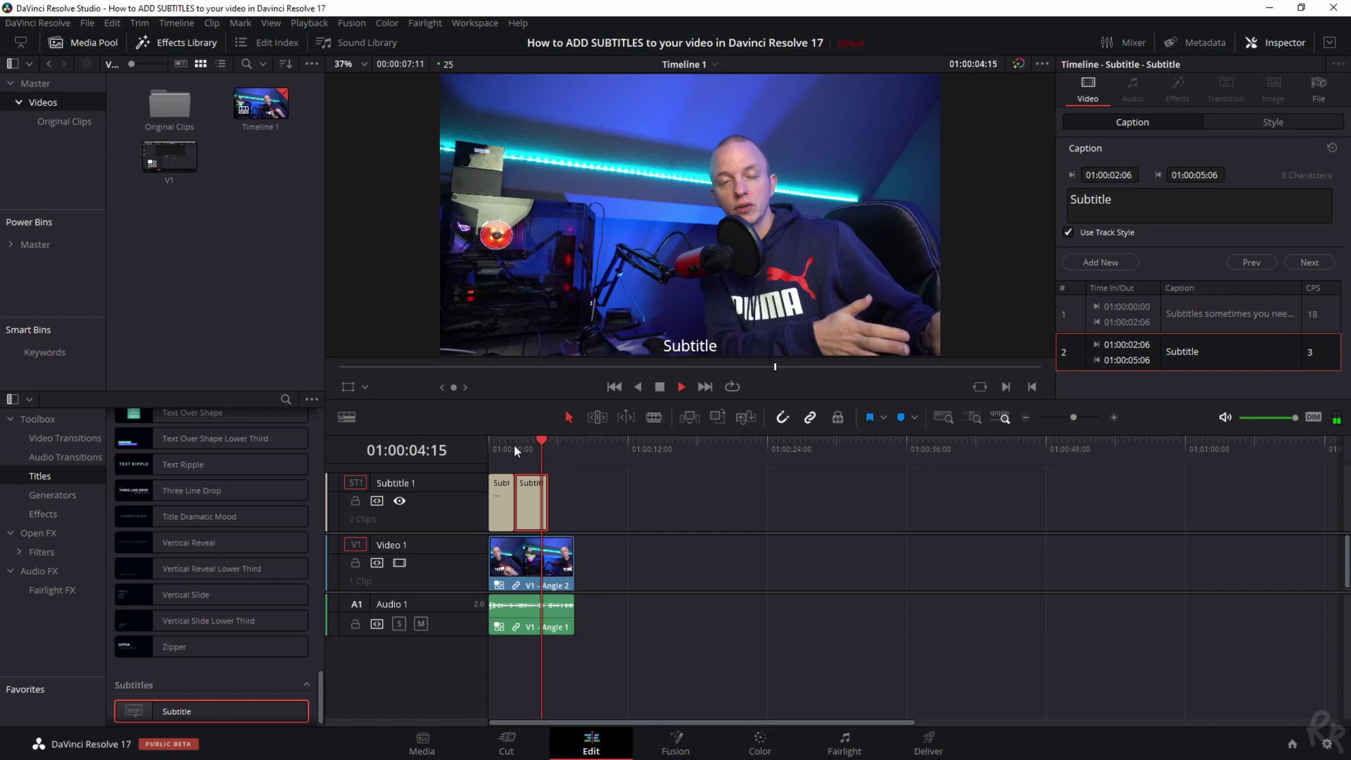
{"action": "key", "text": "space"}
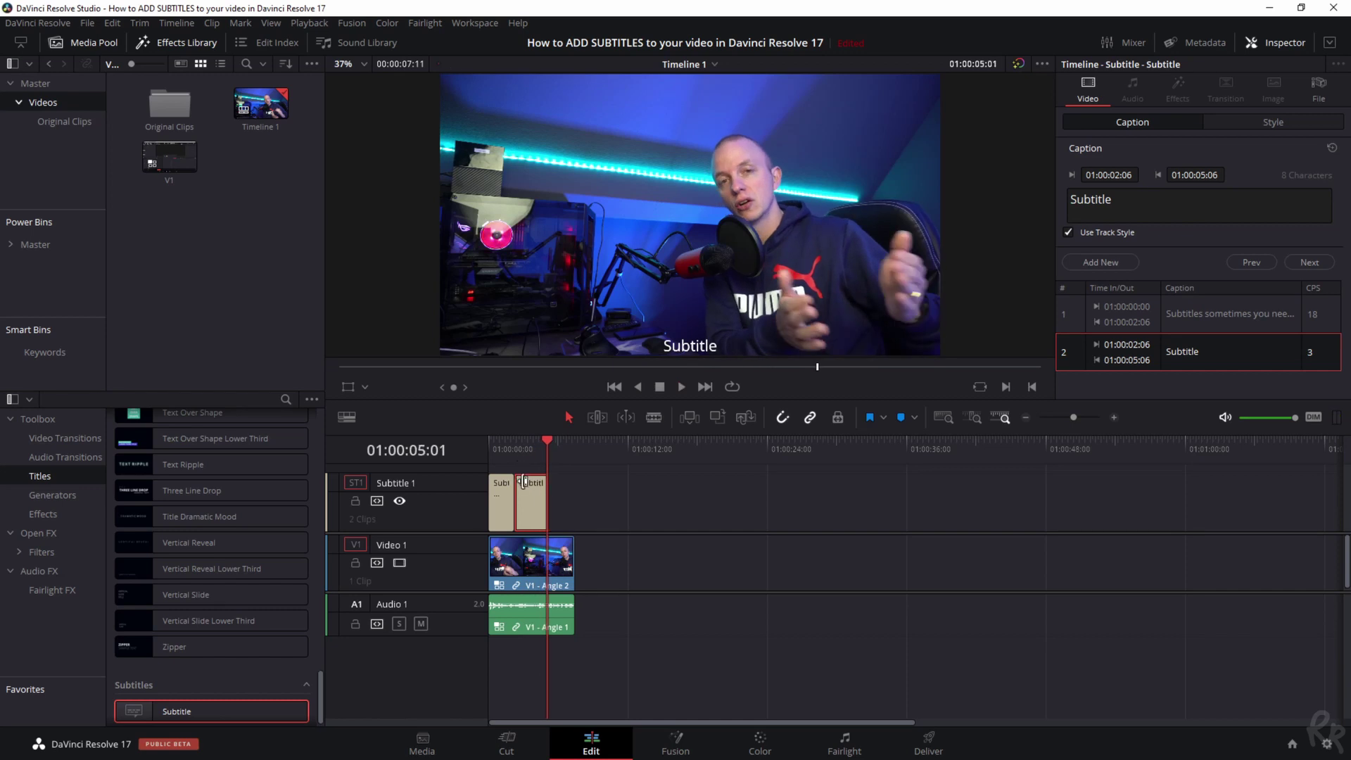
{"action": "double_click", "coordinate": [1143, 202]}
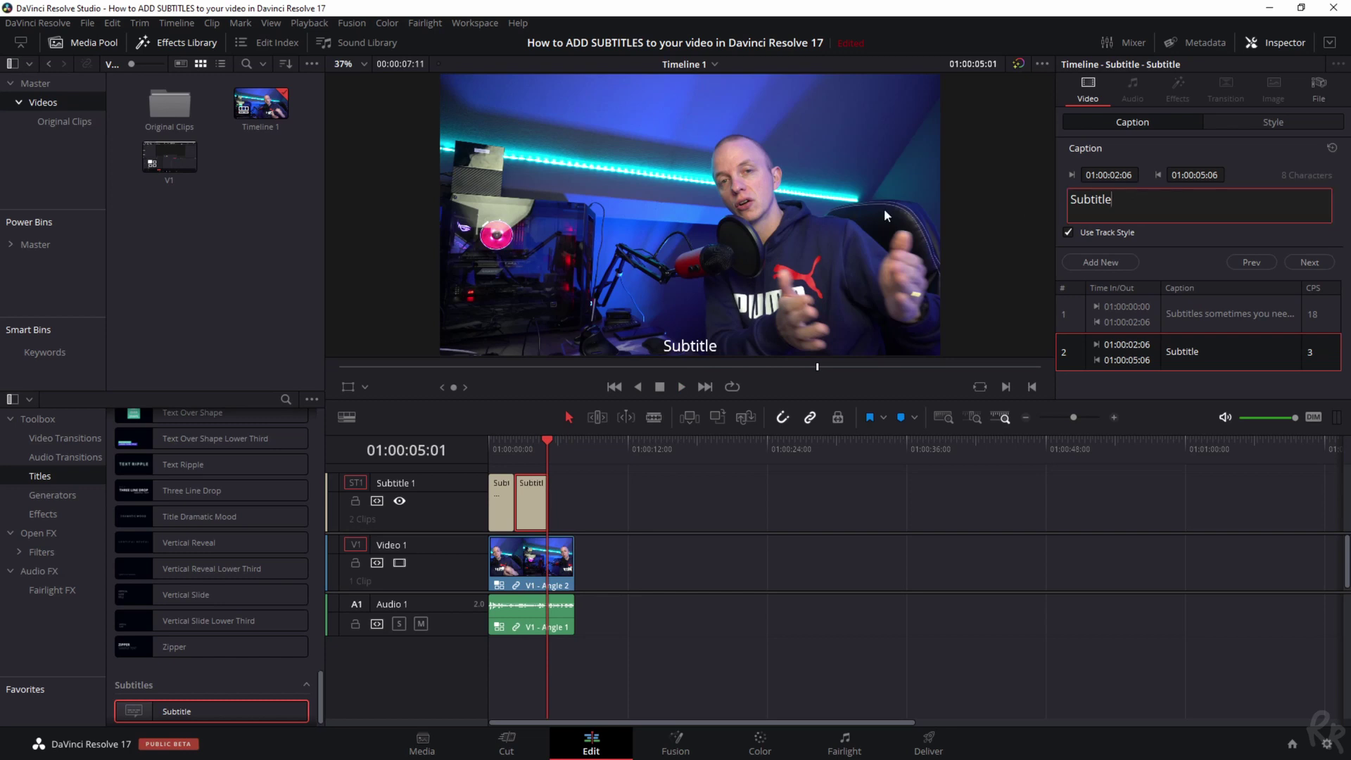
{"action": "type", "text": "to the video because so"}
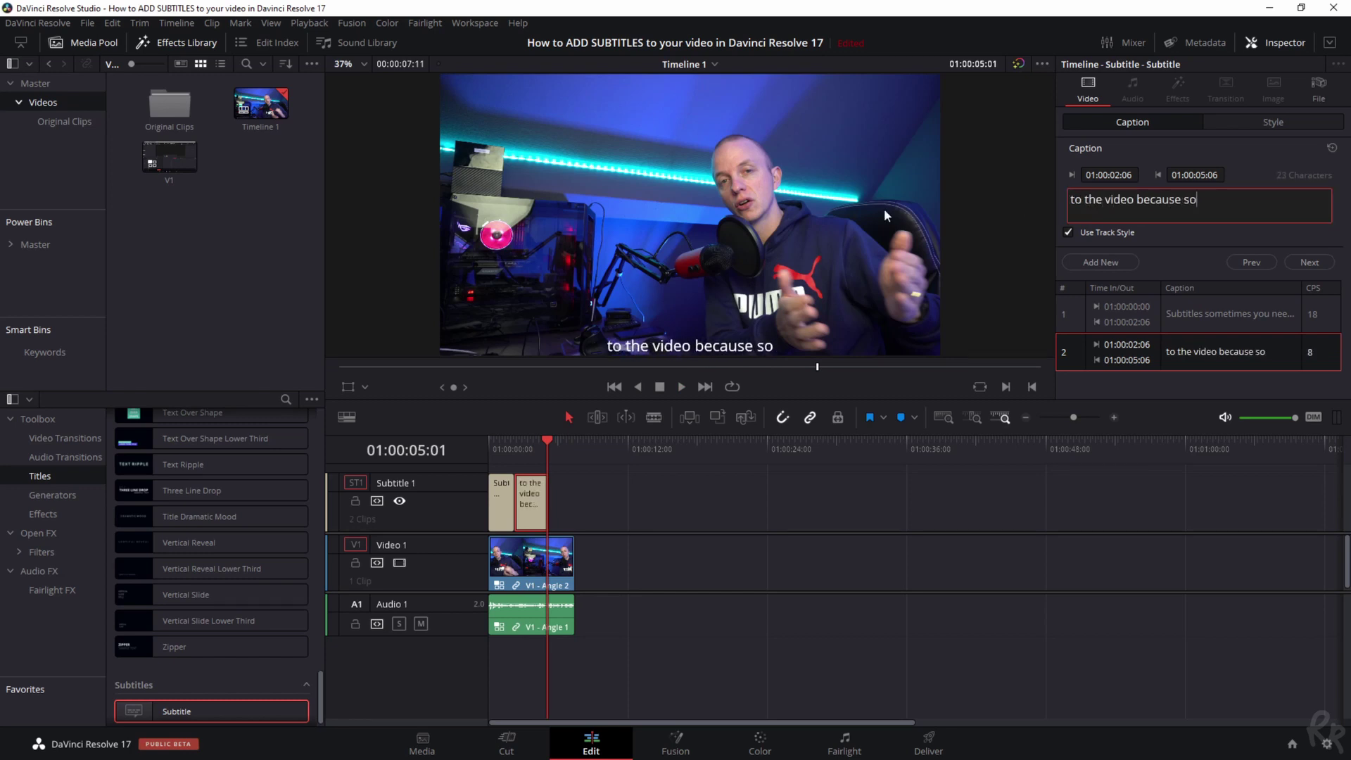
{"action": "type", "text": "metimes it's in a "}
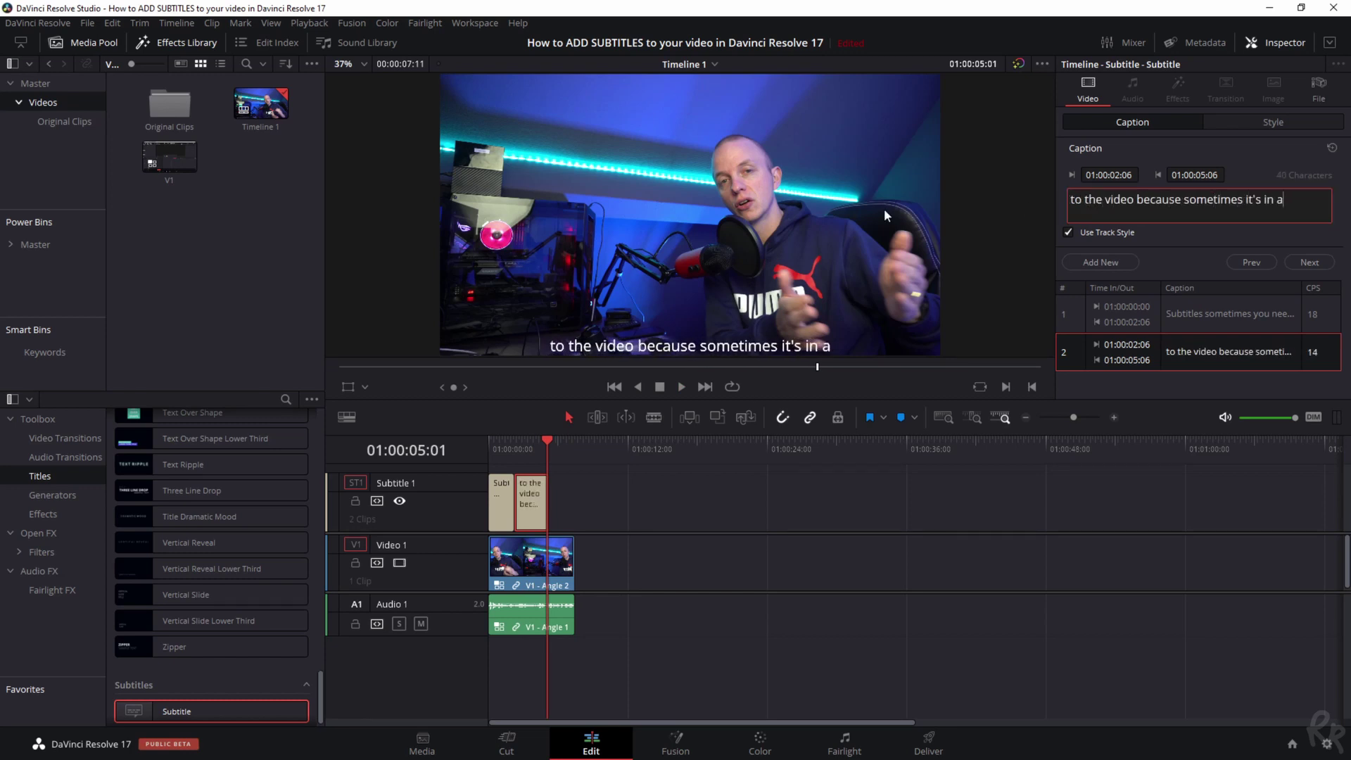
{"action": "type", "text": "different lang"}
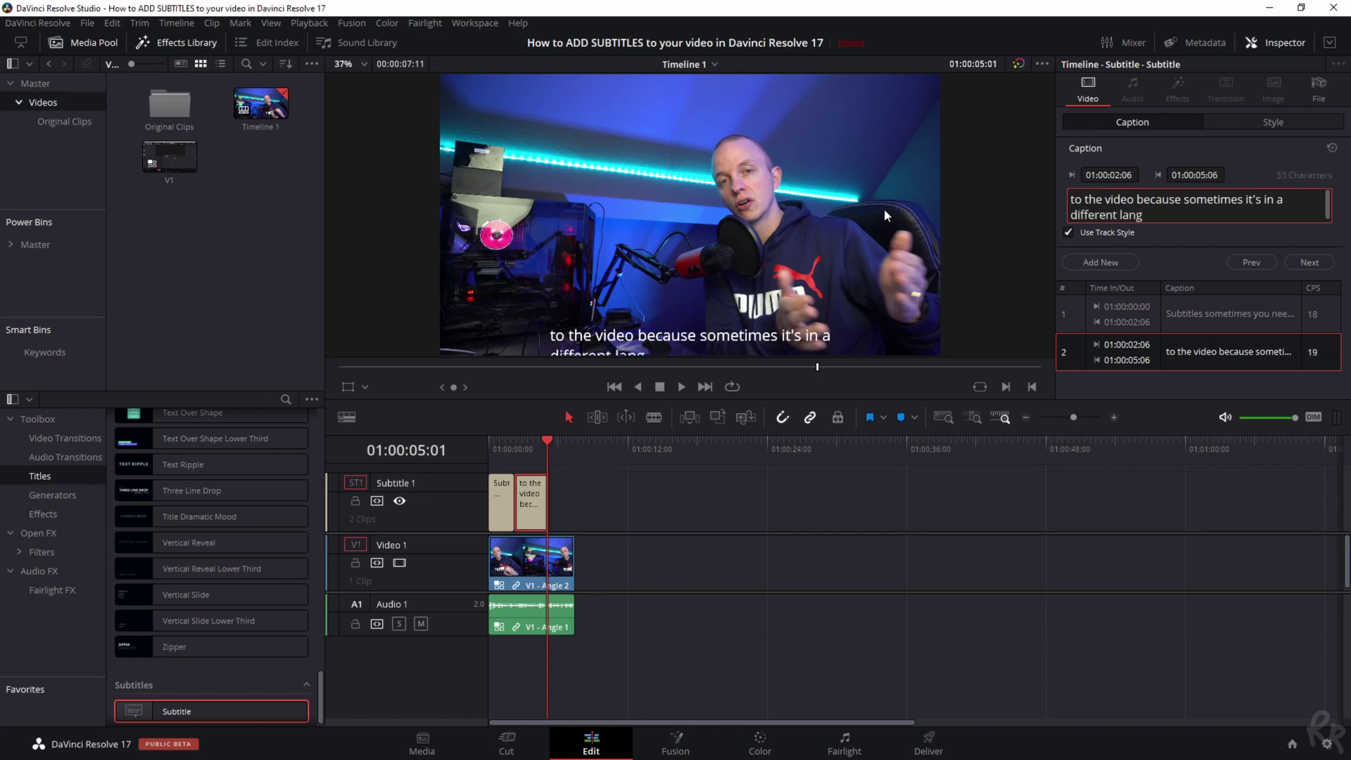
{"action": "type", "text": "uage"}
Step: Raise the subtitle Position Y from 40 to 86 so both caption lines show
{"action": "left_click", "coordinate": [1266, 122]}
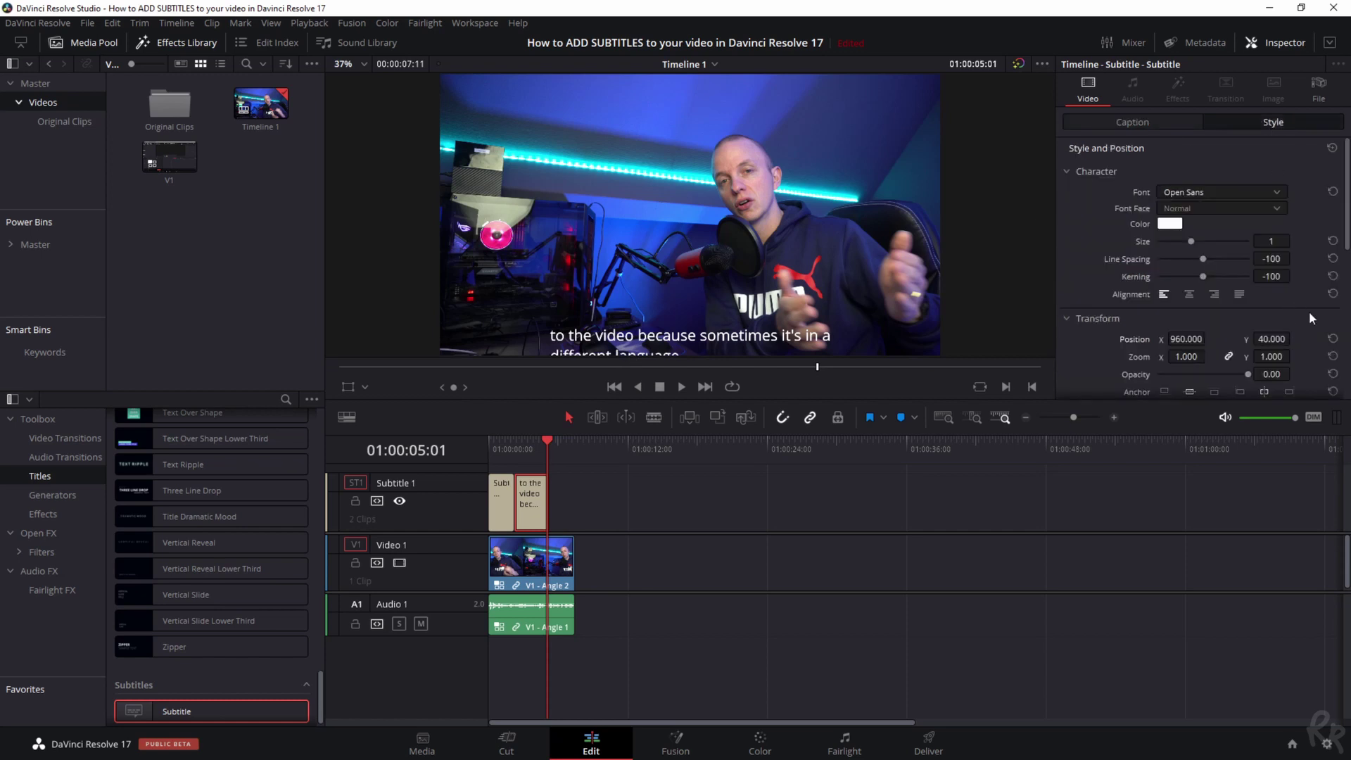
{"action": "left_click_drag", "start_coordinate": [1272, 340], "coordinate": [1320, 338]}
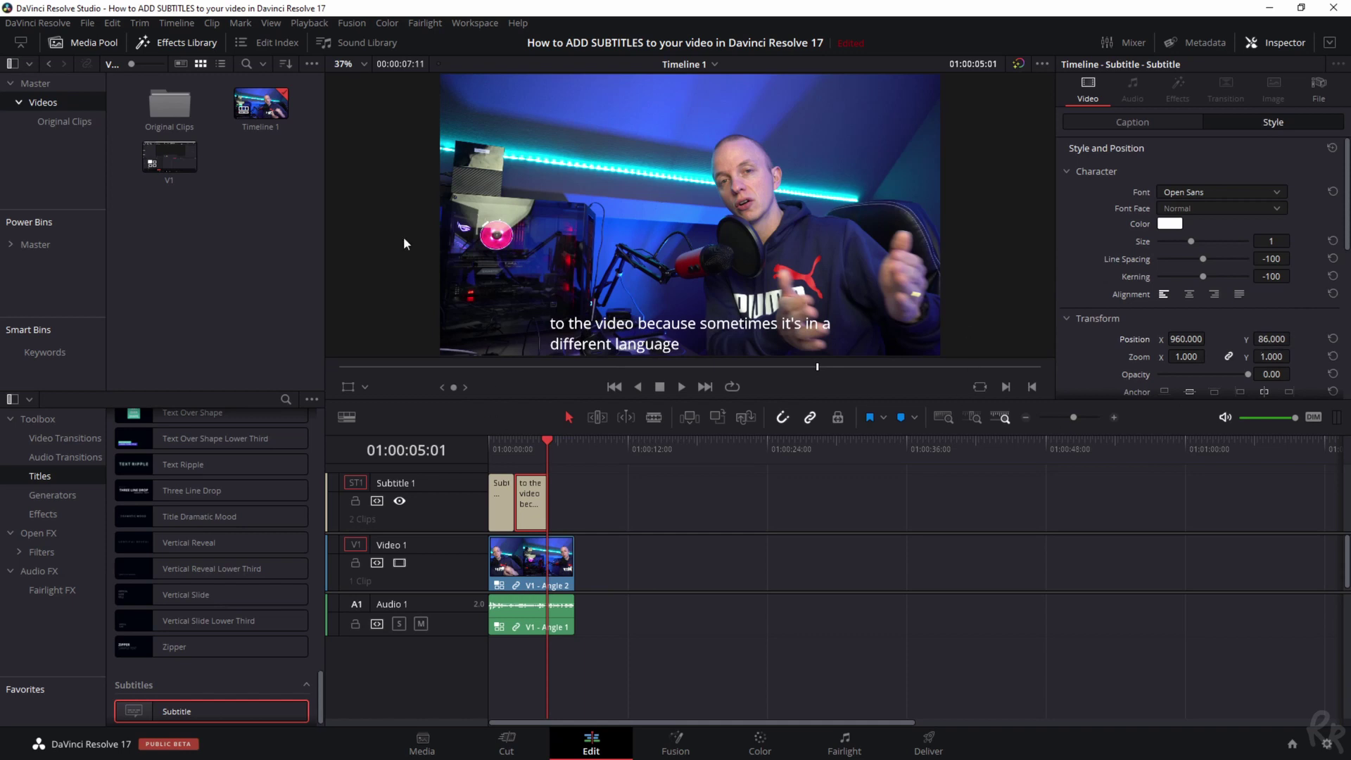
{"action": "left_click", "coordinate": [1115, 122]}
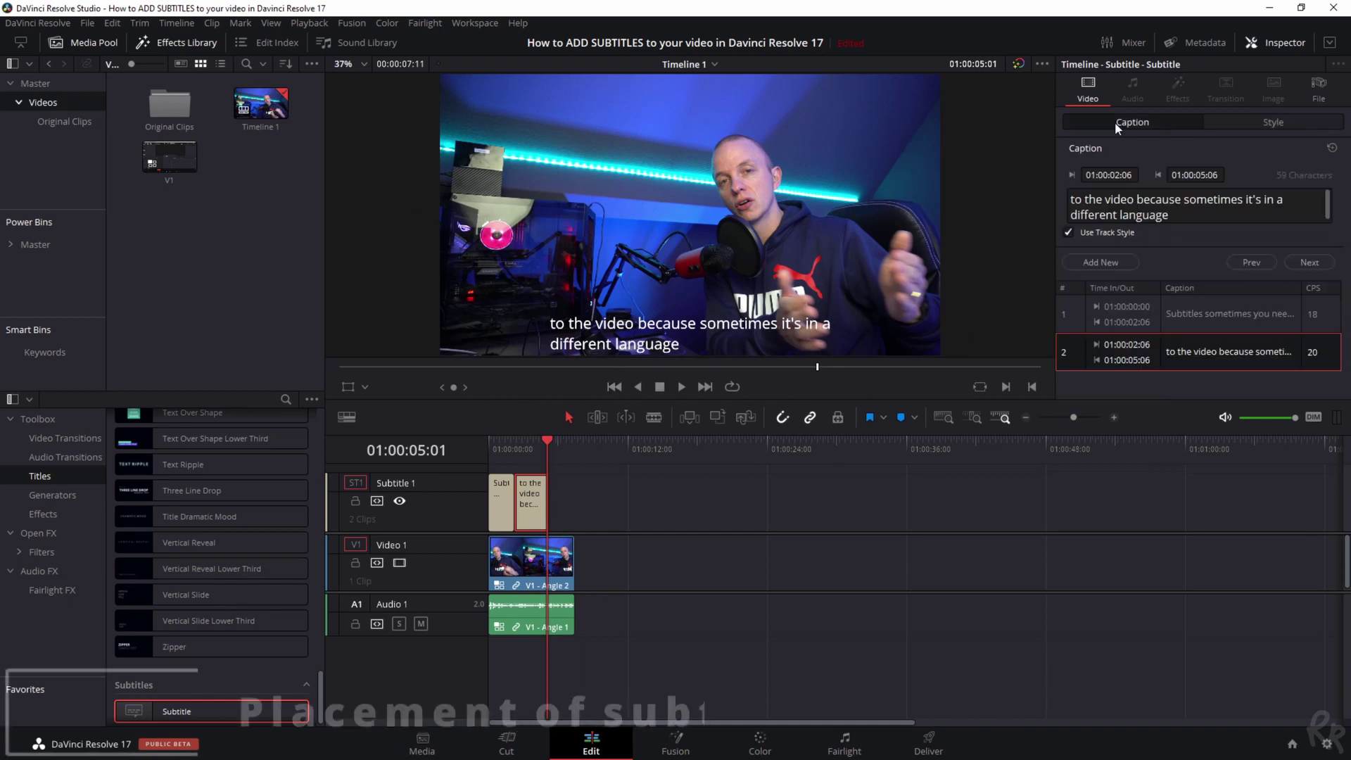
Step: Try adding a third subtitle near 01:00:03:18, then remove the misplaced extra clips
{"action": "left_click", "coordinate": [532, 446]}
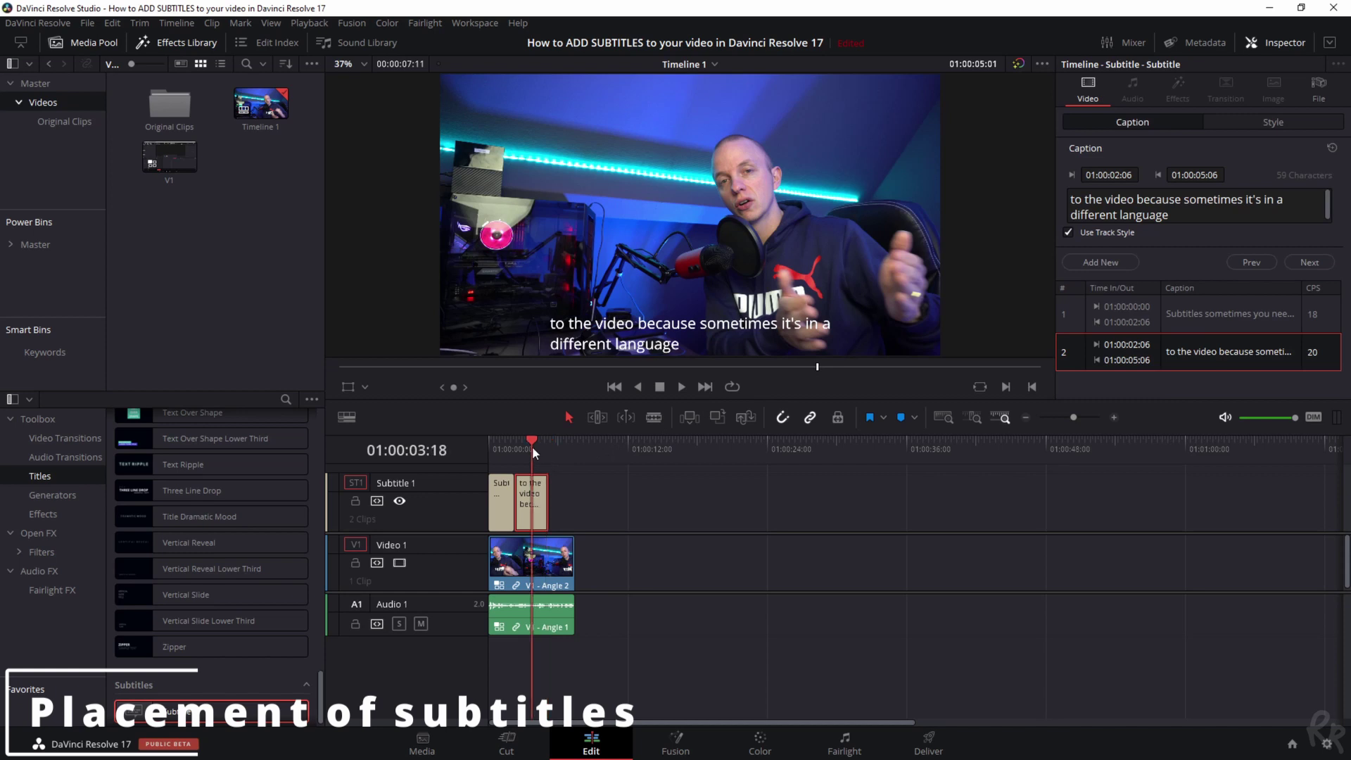
{"action": "left_click", "coordinate": [1115, 260]}
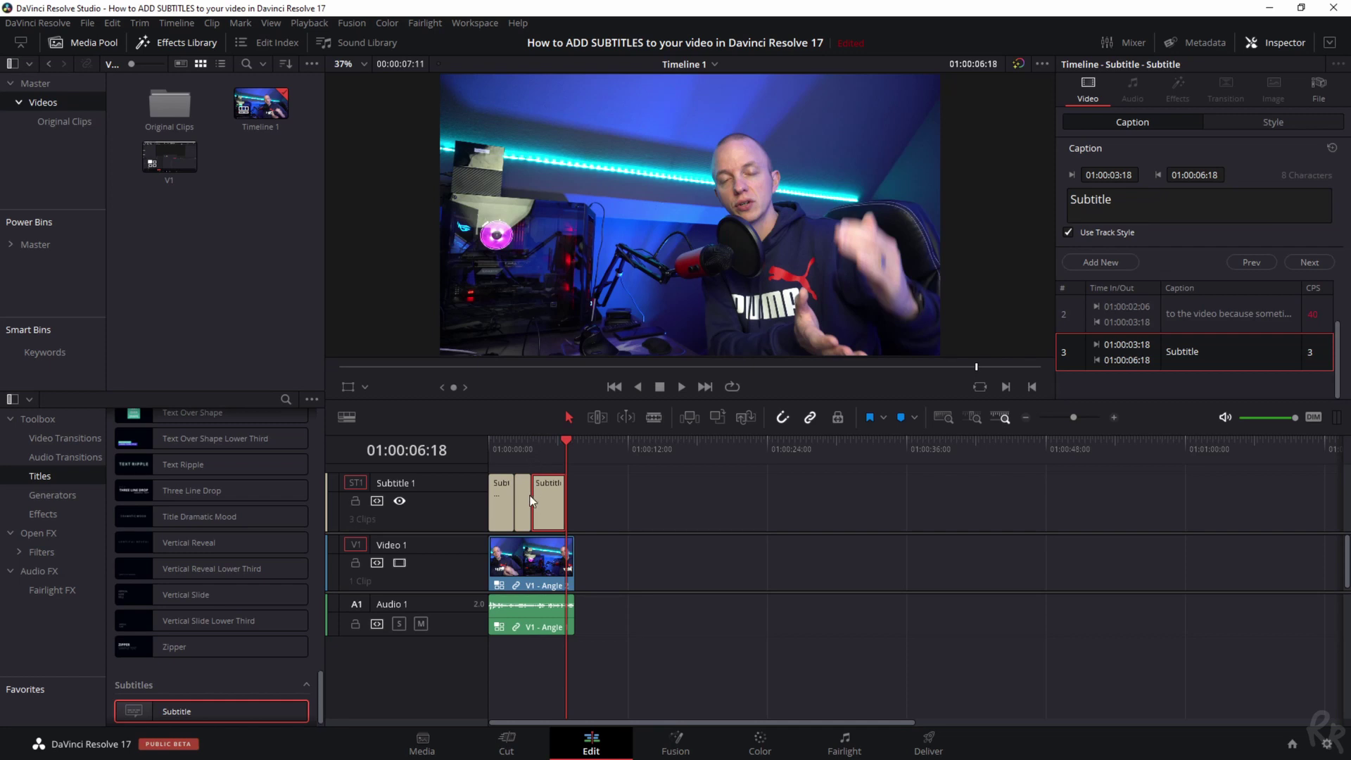
{"action": "key", "text": "ctrl+z"}
{"action": "left_click", "coordinate": [550, 443]}
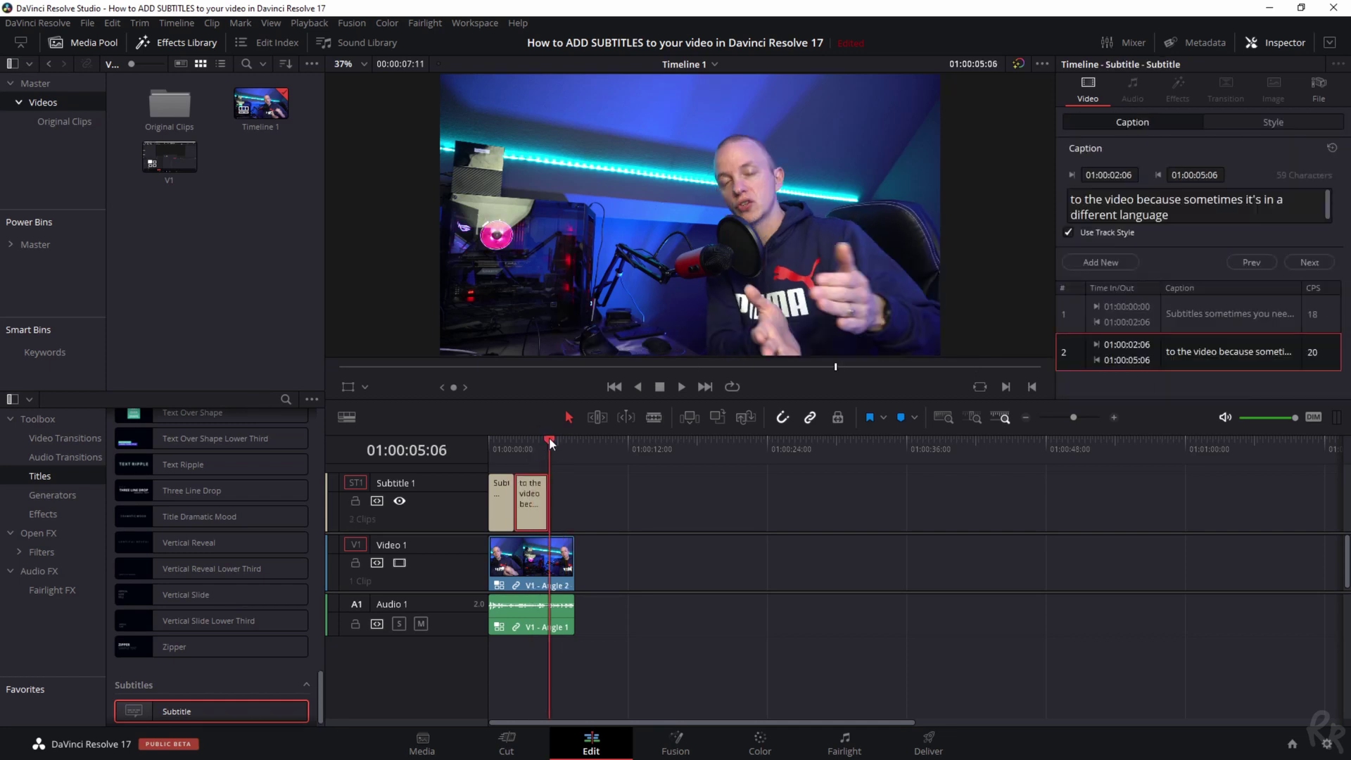
{"action": "left_click", "coordinate": [1107, 260]}
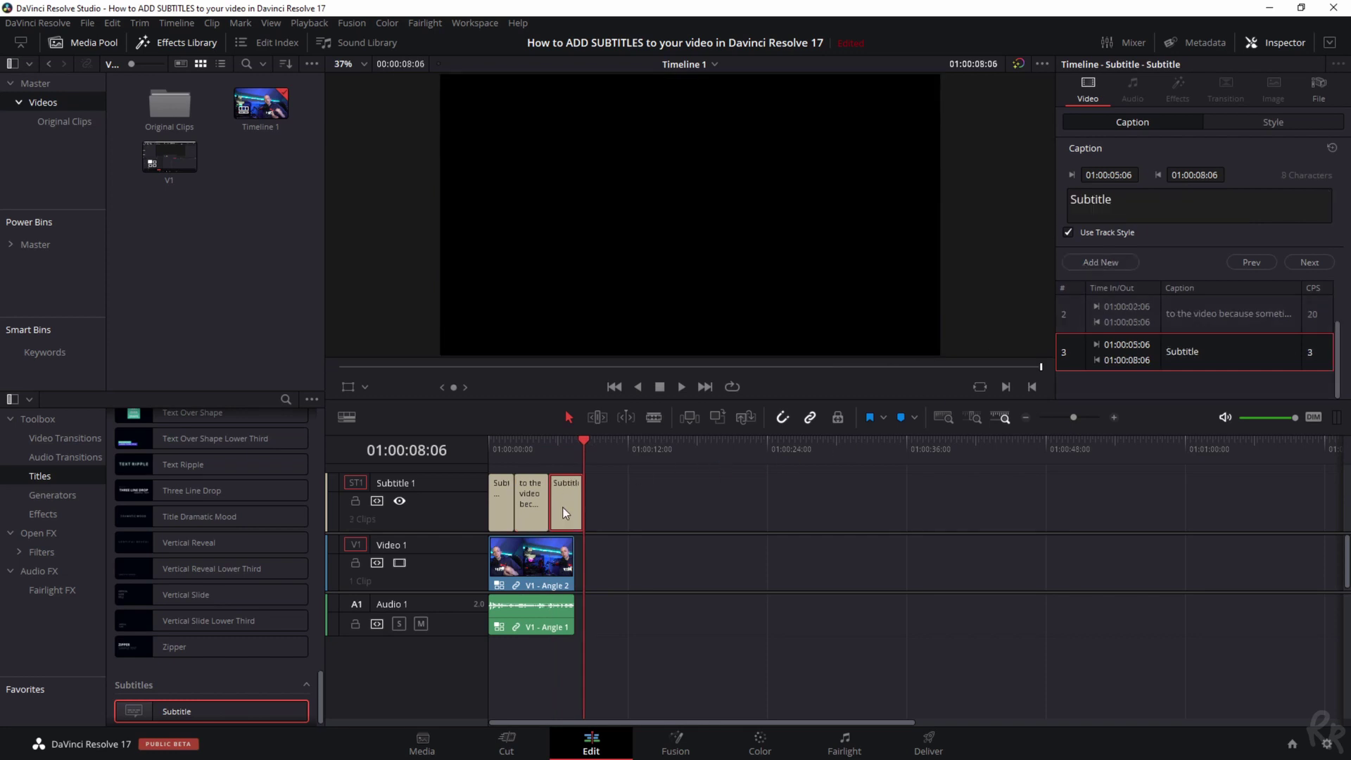
{"action": "key", "text": "Delete"}
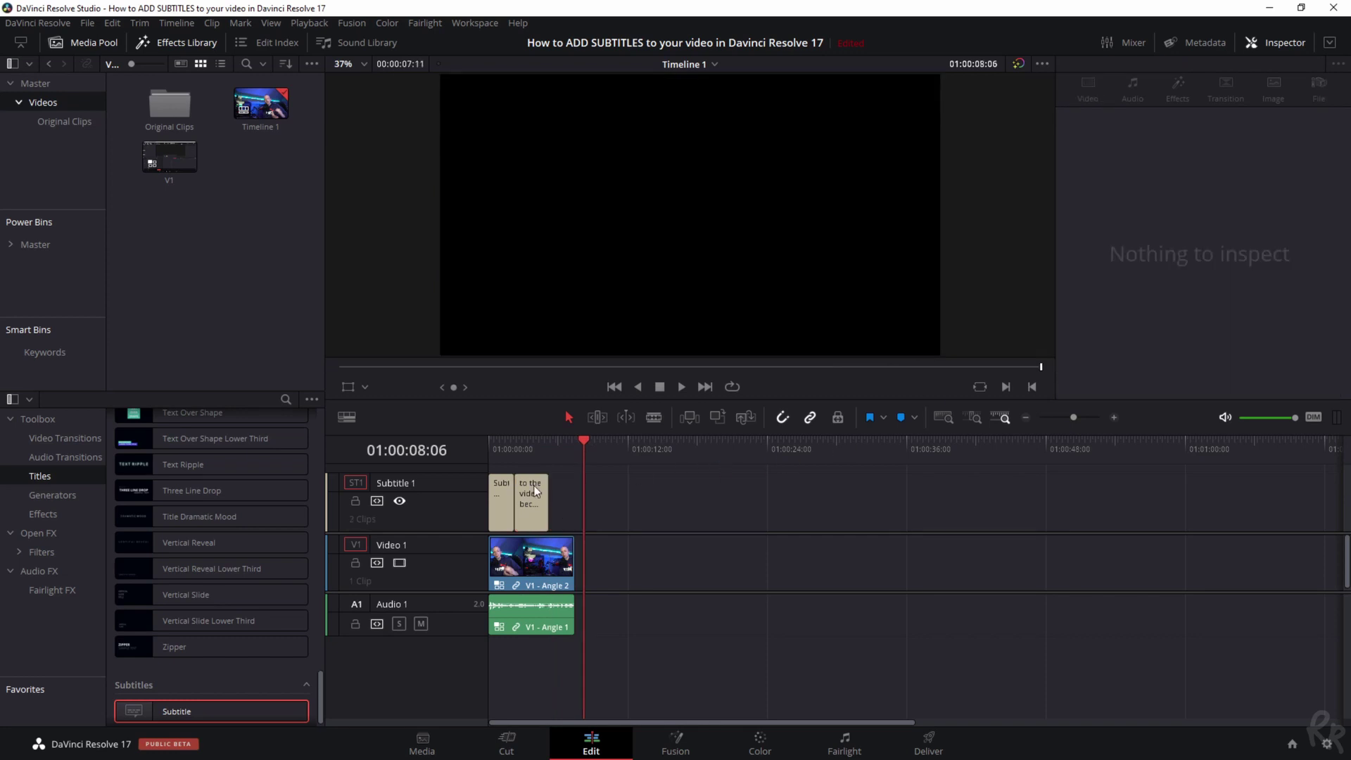
Step: Add the third caption at 01:00:05:06 reading 'or sometimes people just can't hear as well'
{"action": "left_click", "coordinate": [546, 442]}
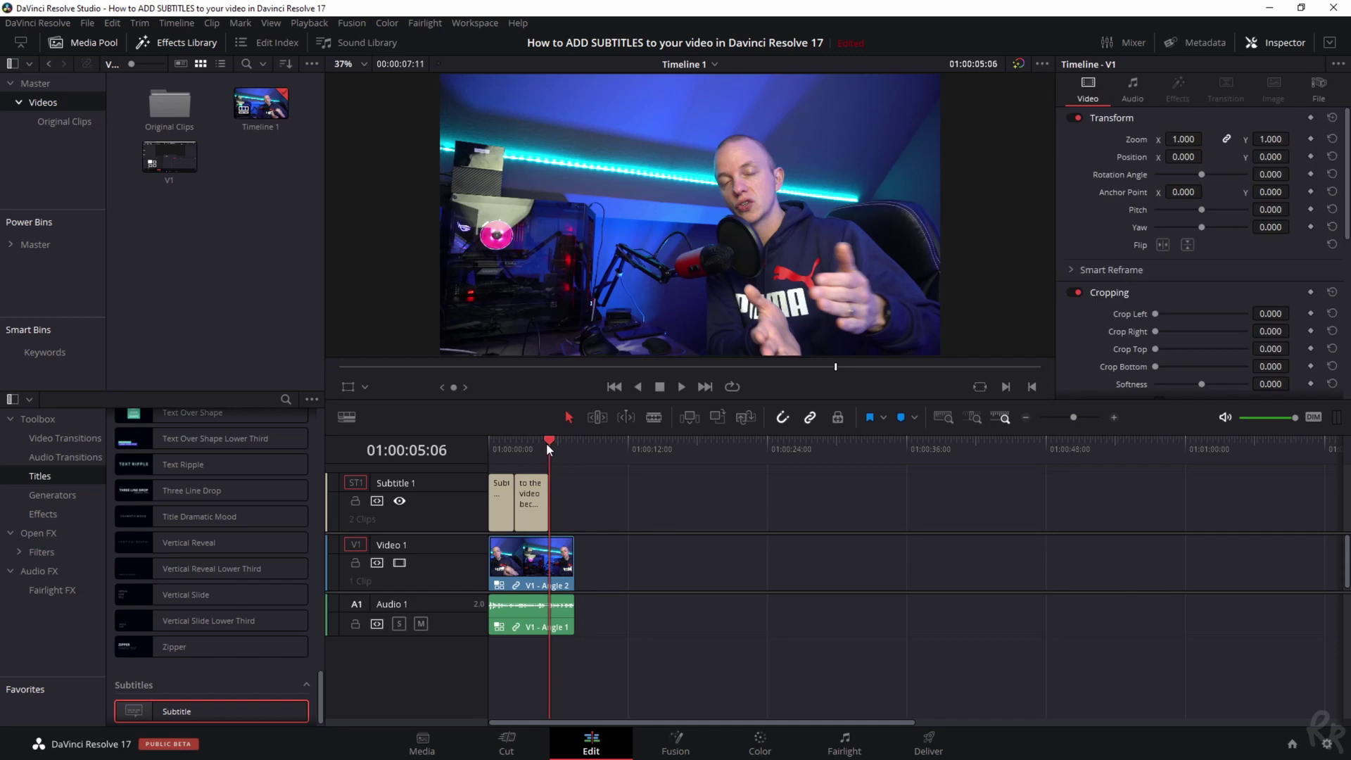
{"action": "left_click", "coordinate": [529, 509]}
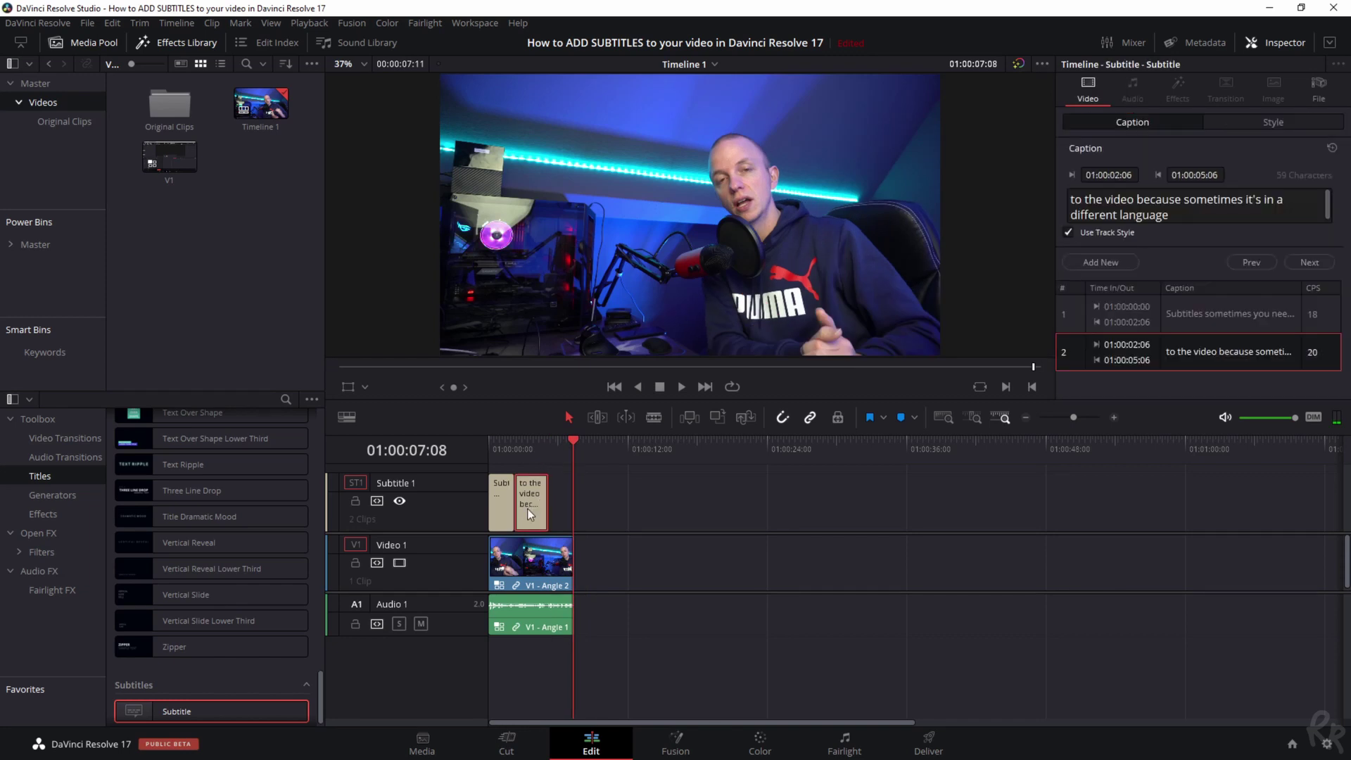
{"action": "left_click", "coordinate": [558, 444]}
{"action": "left_click", "coordinate": [1100, 262]}
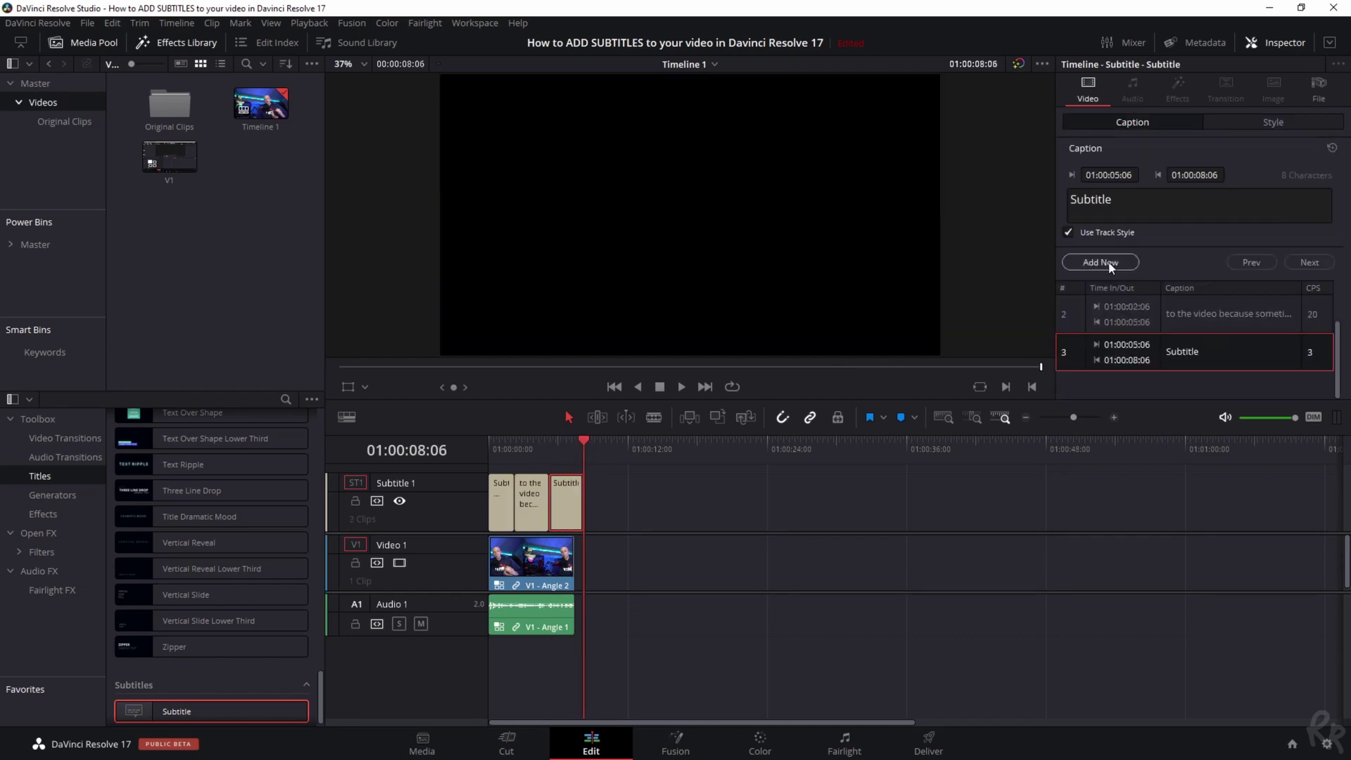
{"action": "left_click", "coordinate": [1218, 220]}
{"action": "type", "text": "or sometimes people "}
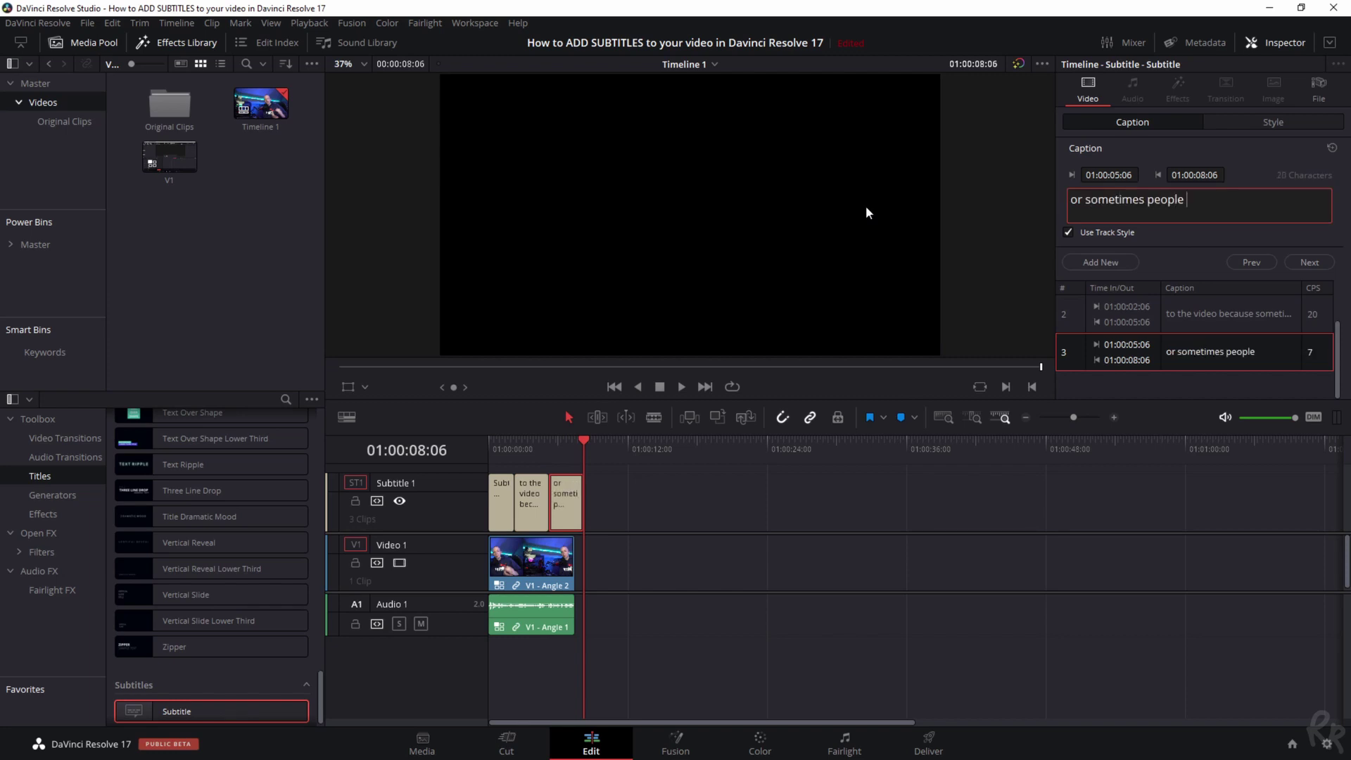
{"action": "type", "text": "just can't hear as we"}
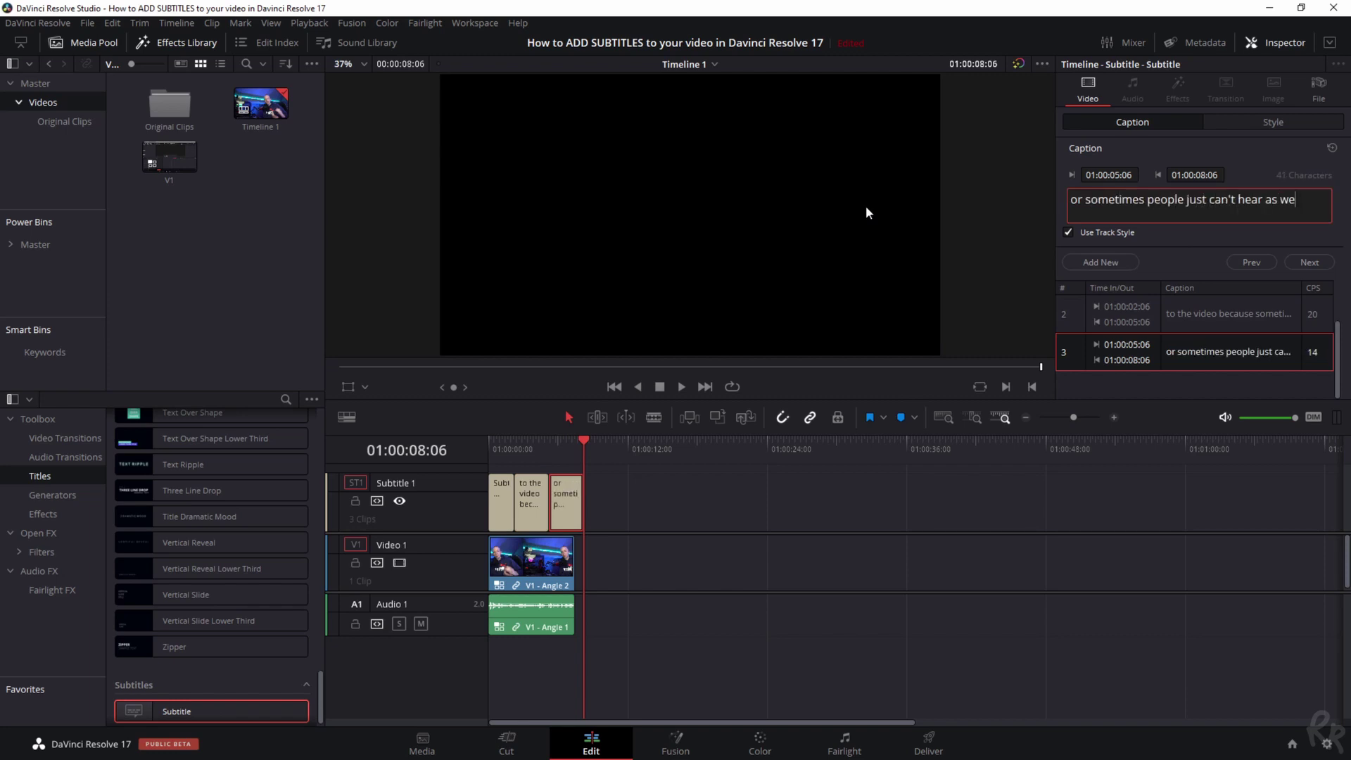
{"action": "type", "text": "ll"}
Step: Trim the third subtitle clip so it ends at 01:00:07:11
{"action": "left_click", "coordinate": [570, 505]}
{"action": "left_click_drag", "start_coordinate": [583, 516], "coordinate": [575, 516]}
{"action": "left_click", "coordinate": [560, 501]}
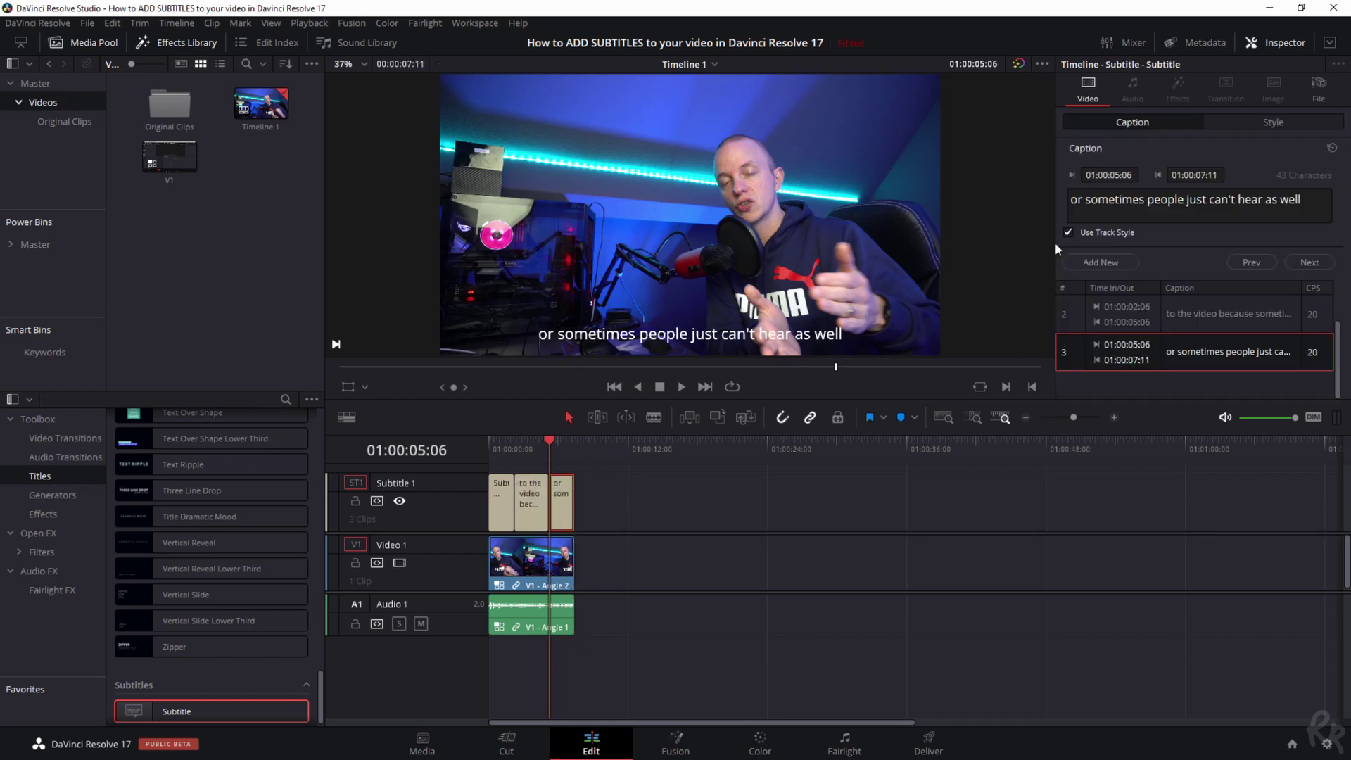
{"action": "left_click", "coordinate": [1285, 123]}
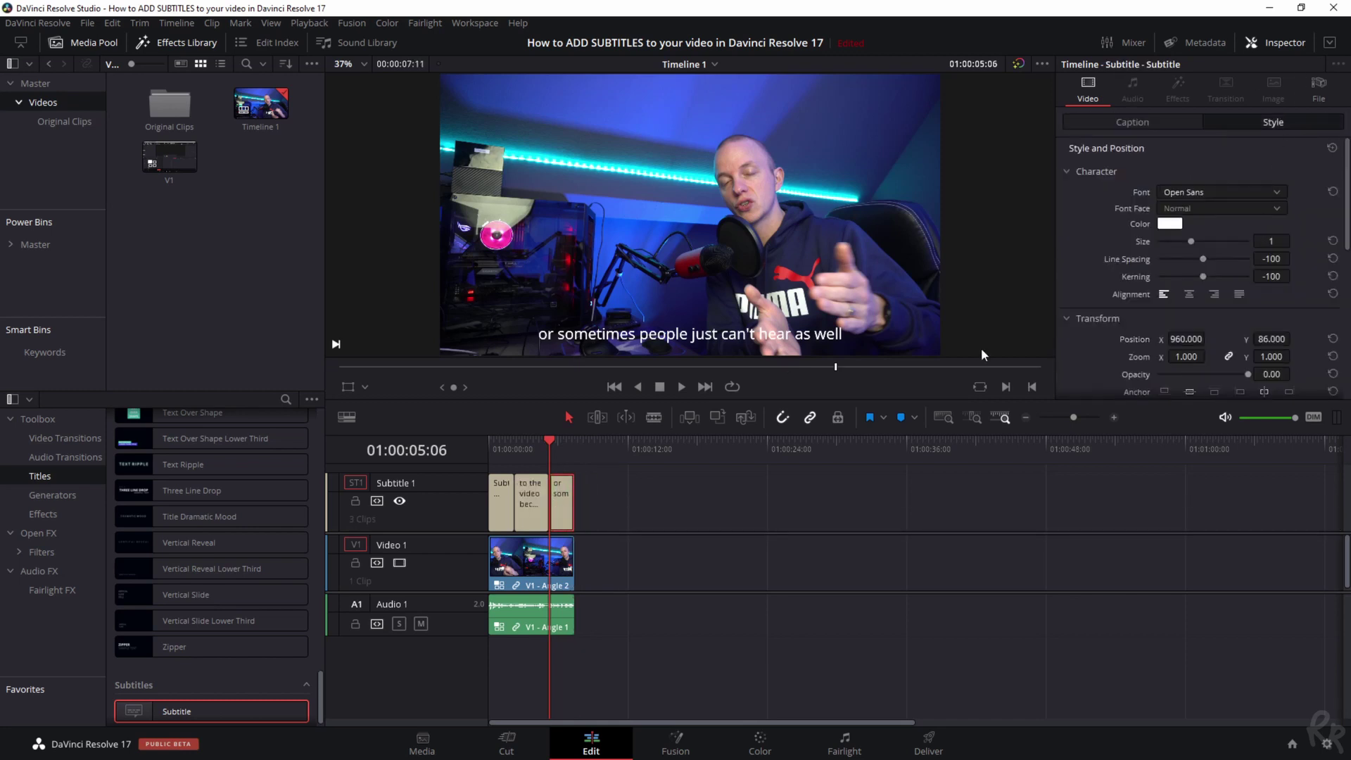
Step: Review the second and third subtitle clips with the playhead at 01:00:05:06
{"action": "left_click", "coordinate": [1139, 120]}
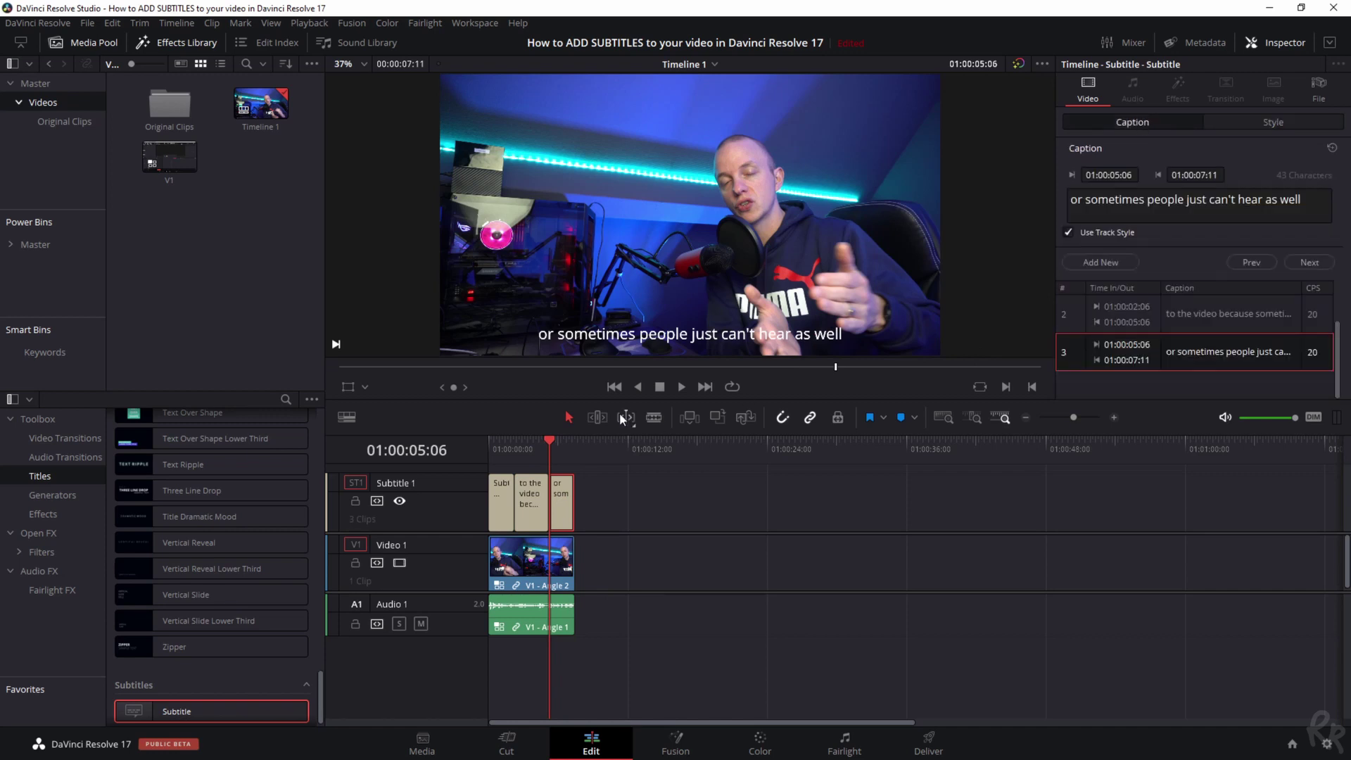
{"action": "left_click", "coordinate": [536, 501]}
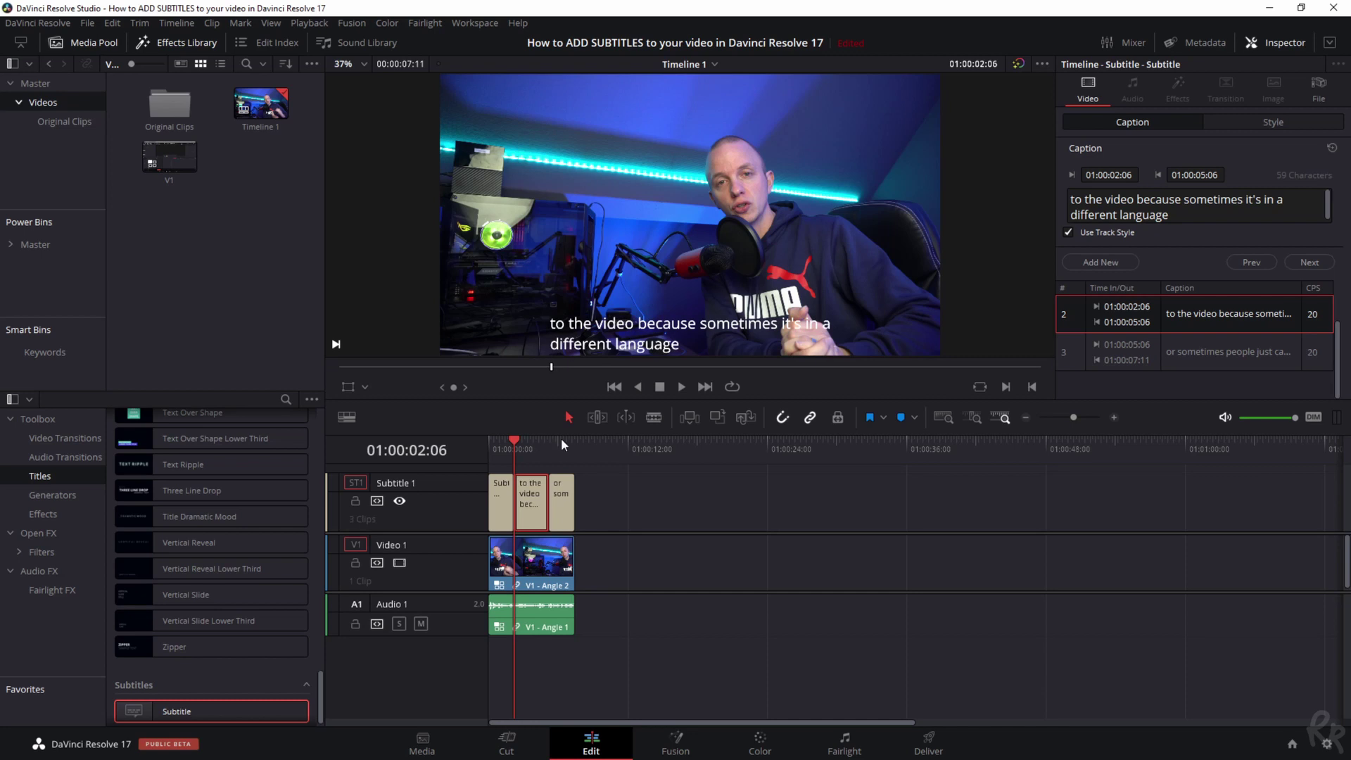
{"action": "left_click", "coordinate": [558, 461]}
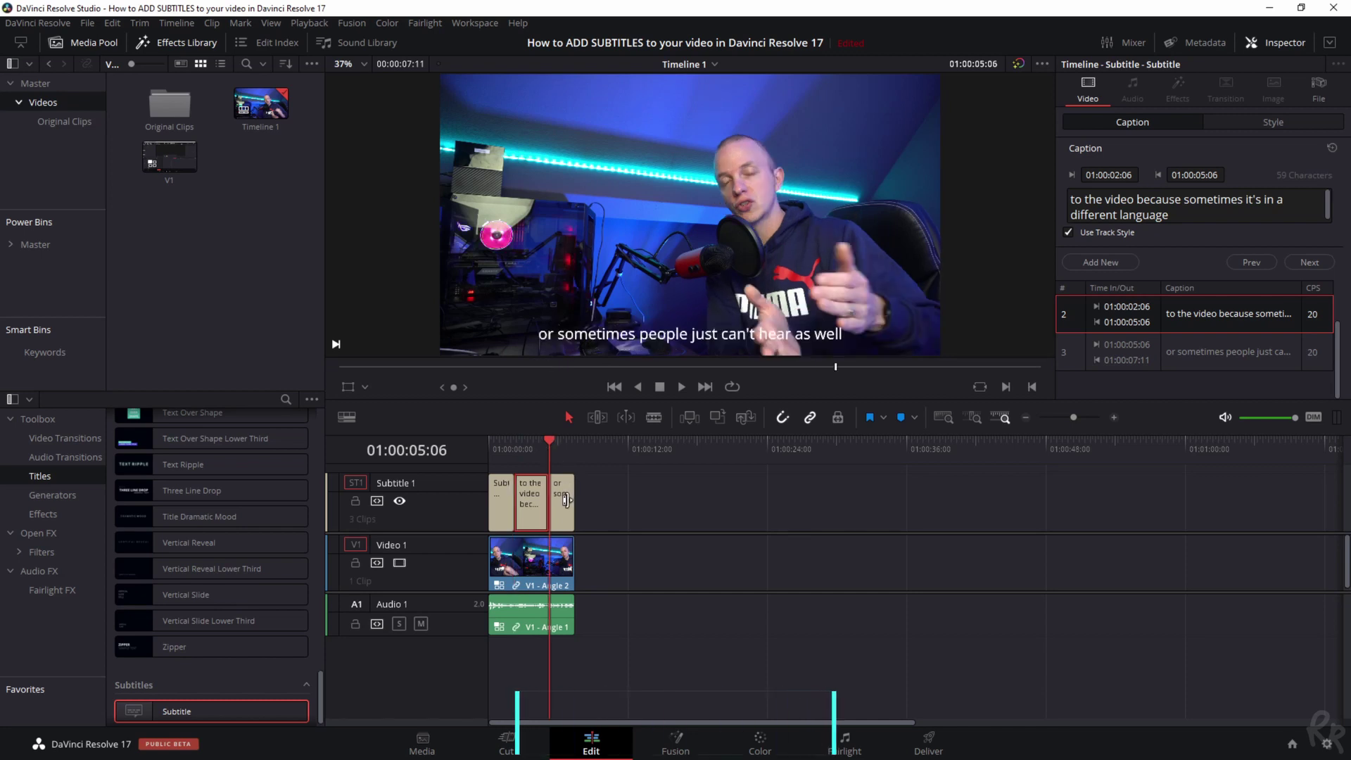
{"action": "left_click", "coordinate": [568, 515]}
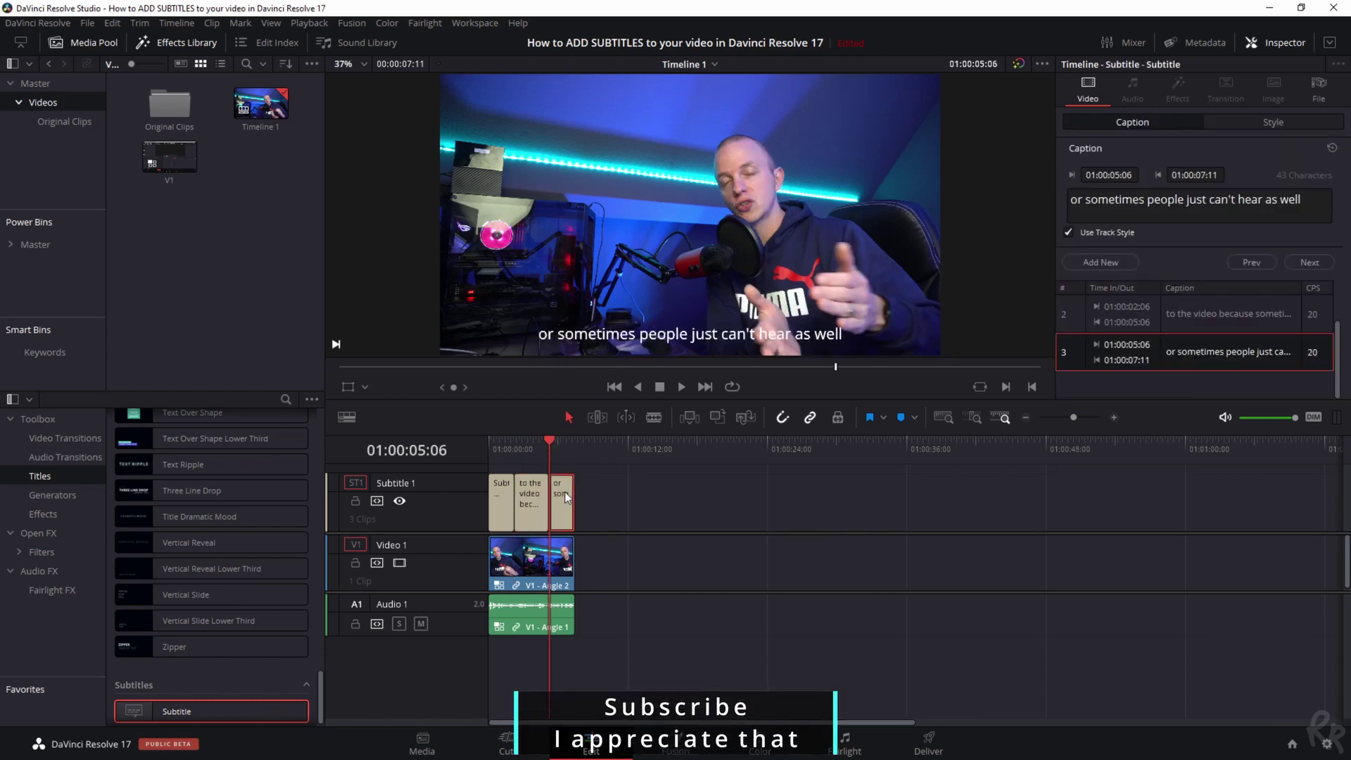
Step: Lower the subtitle Position Y to about 49 and bring up the second caption's text
{"action": "left_click", "coordinate": [1251, 121]}
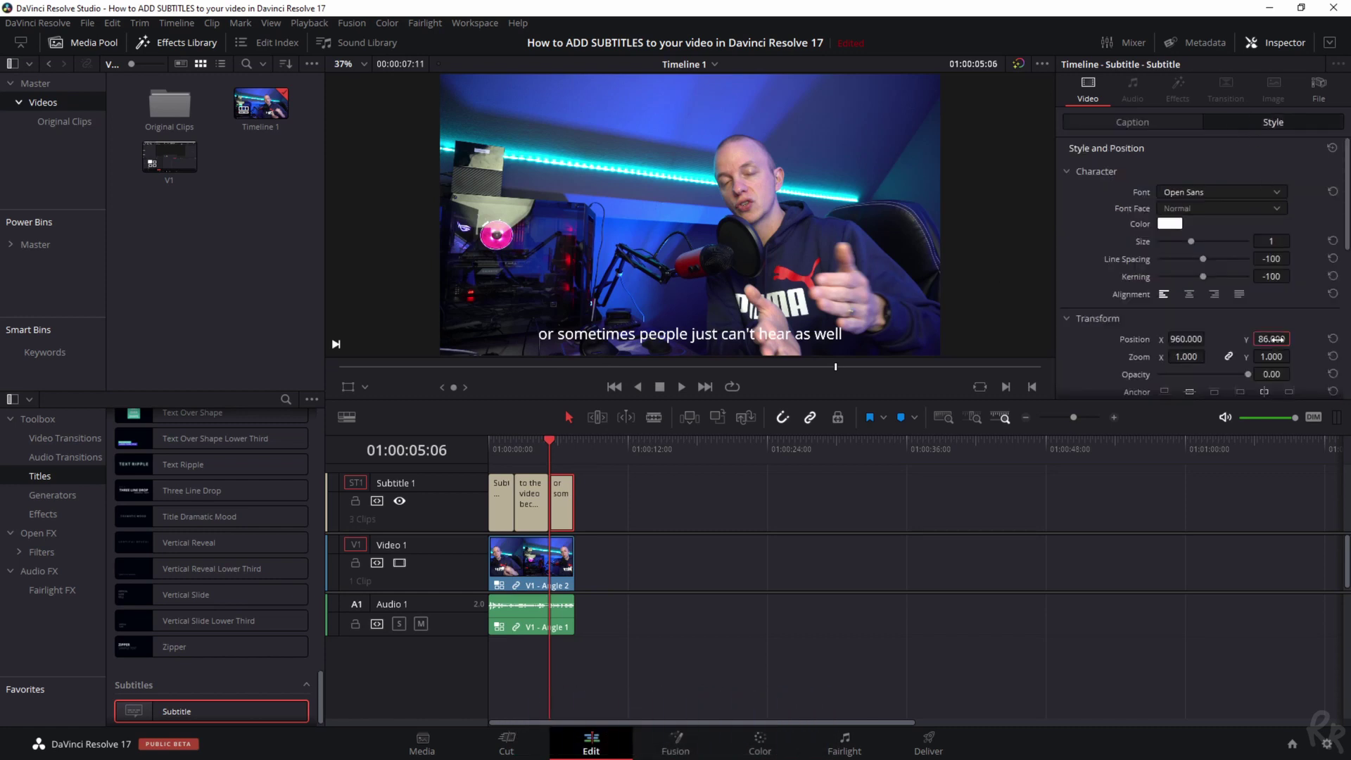
{"action": "left_click_drag", "start_coordinate": [1272, 339], "coordinate": [1233, 339]}
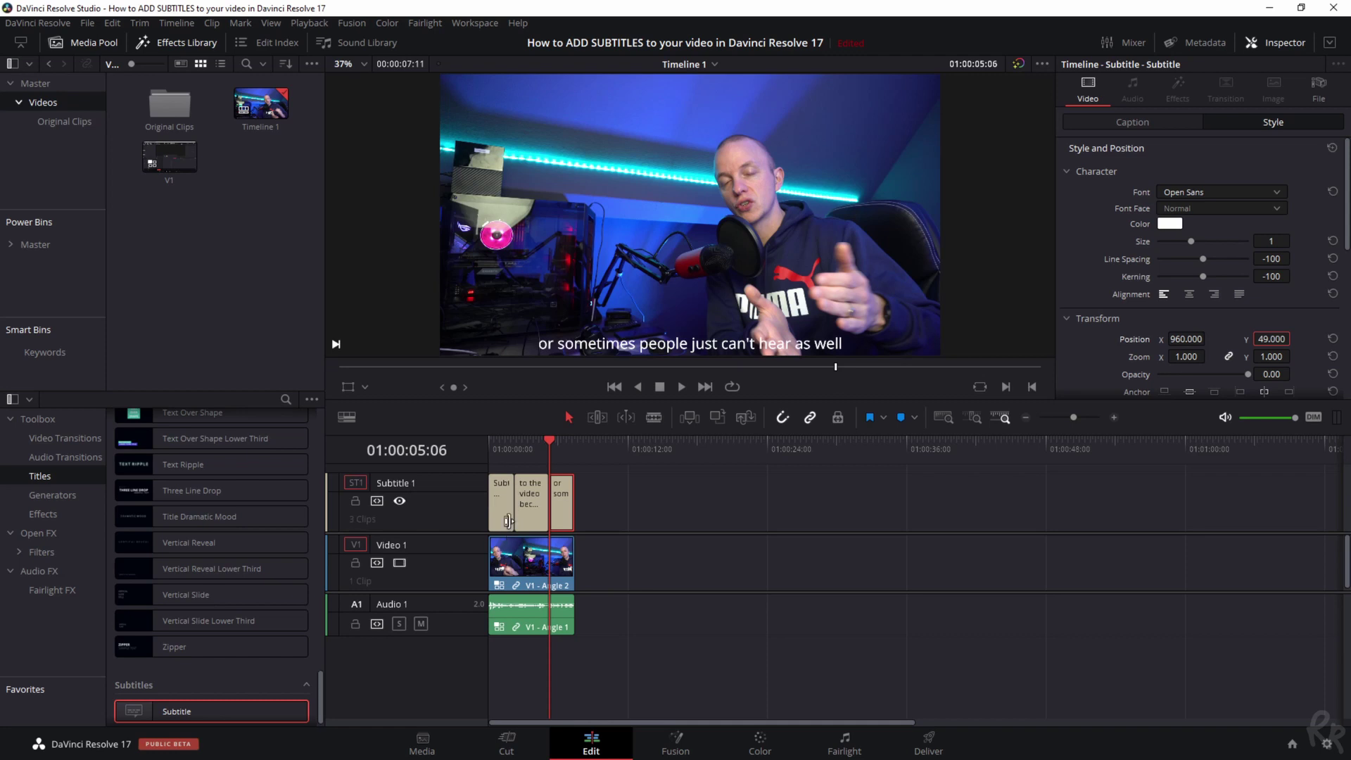
{"action": "left_click", "coordinate": [531, 509]}
{"action": "left_click", "coordinate": [529, 448]}
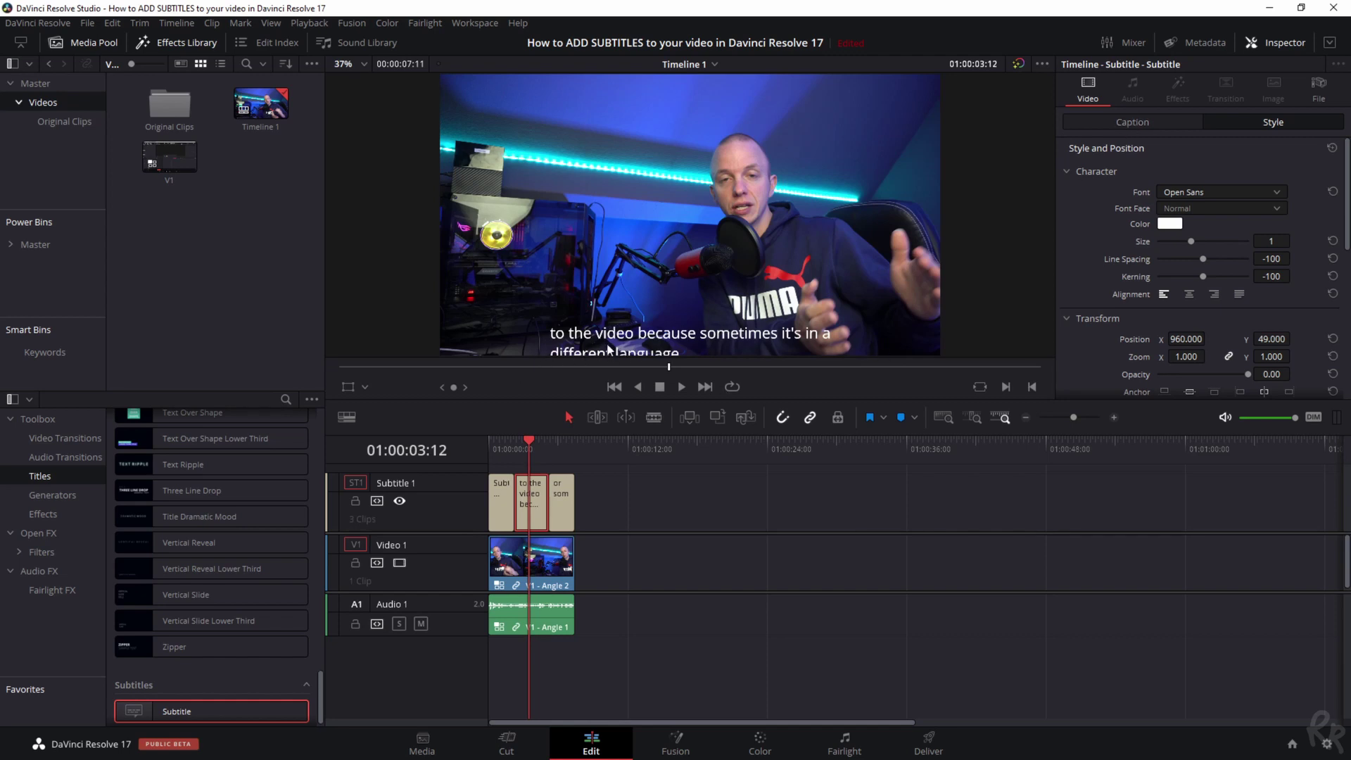
{"action": "left_click", "coordinate": [1101, 125]}
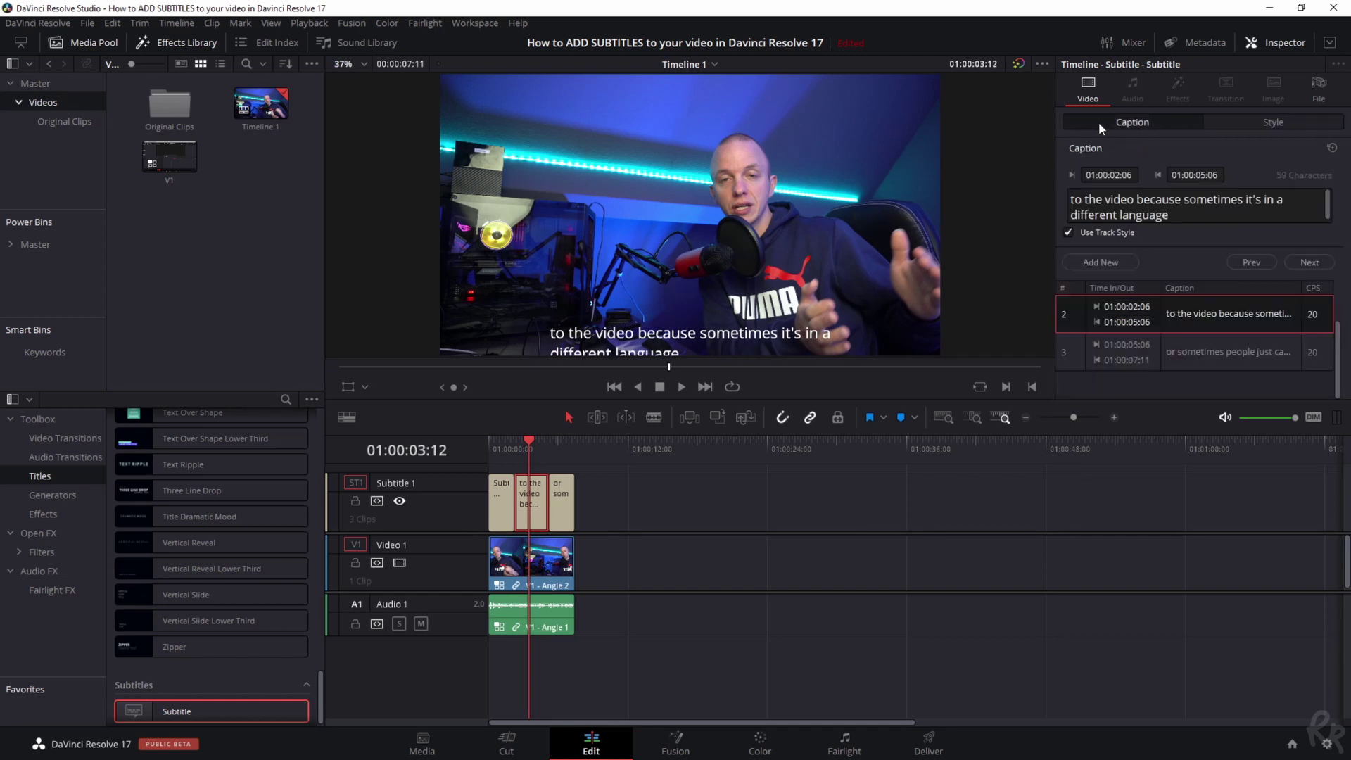
Step: Keep the caption on the shared track style and raise Position Y to 82
{"action": "left_click", "coordinate": [1068, 233]}
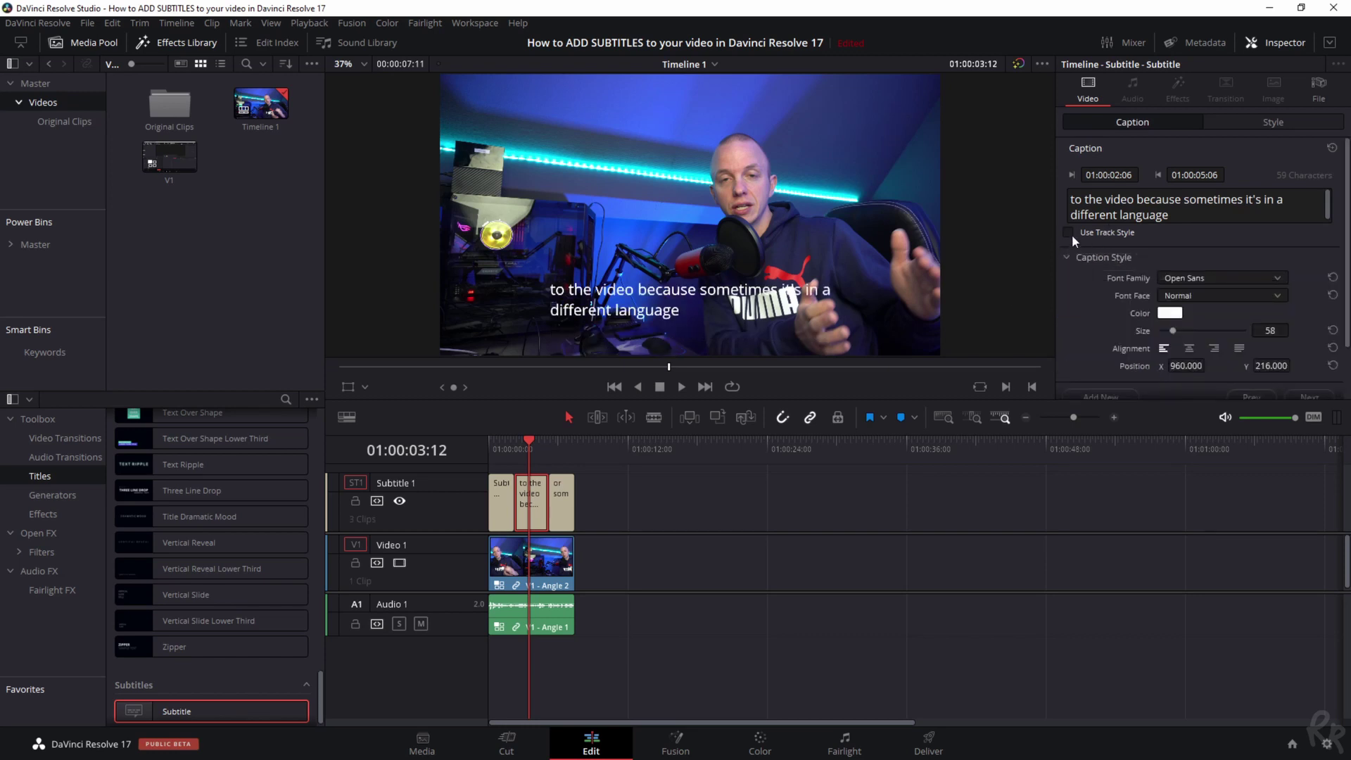
{"action": "left_click", "coordinate": [1070, 233]}
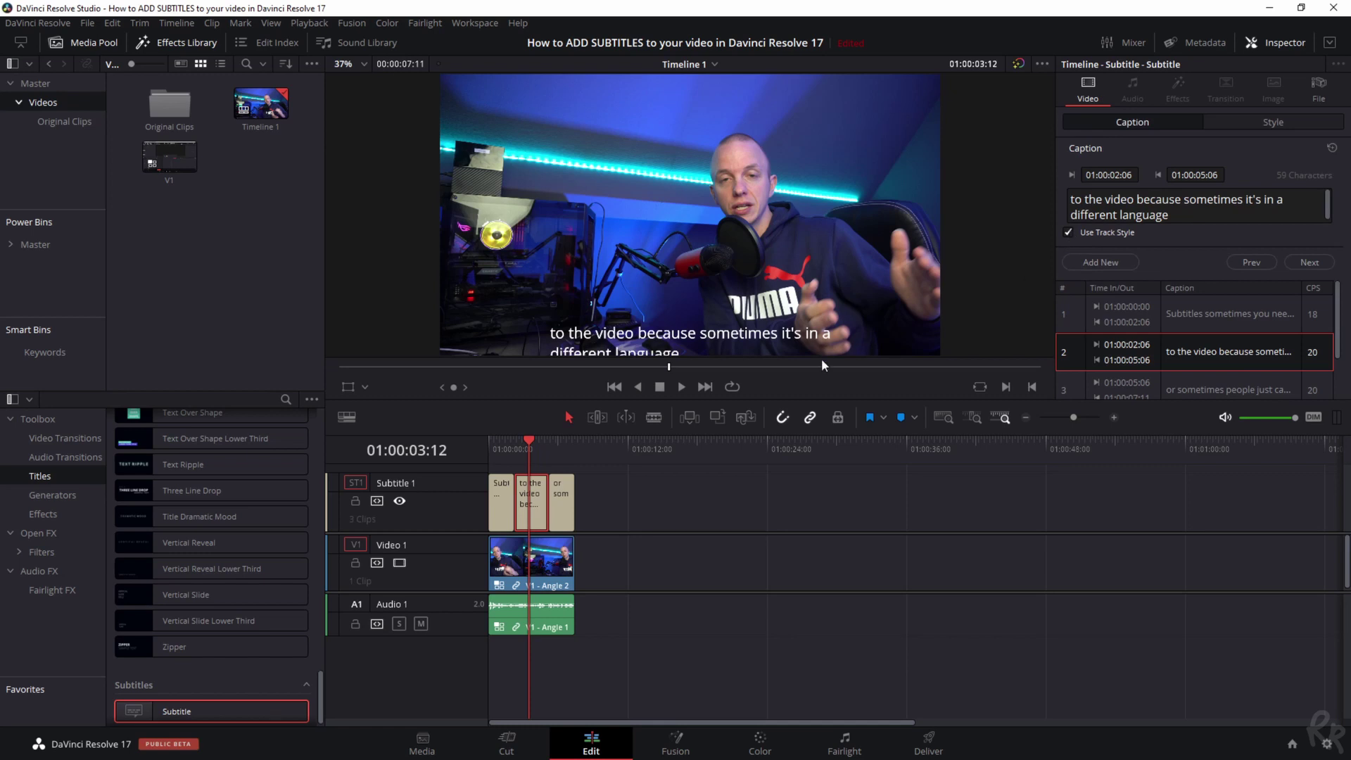
{"action": "left_click", "coordinate": [1270, 123]}
{"action": "left_click_drag", "start_coordinate": [1272, 339], "coordinate": [1310, 339]}
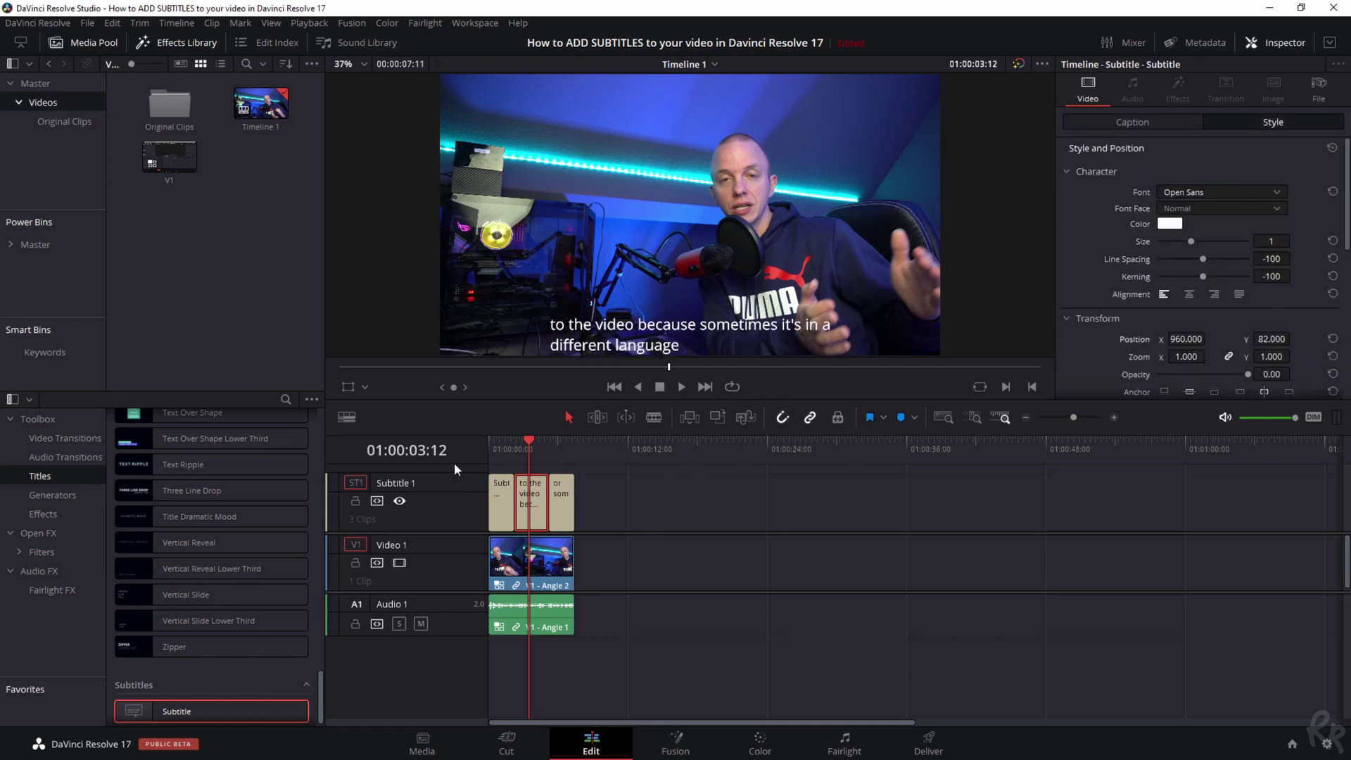
{"action": "left_click", "coordinate": [491, 440]}
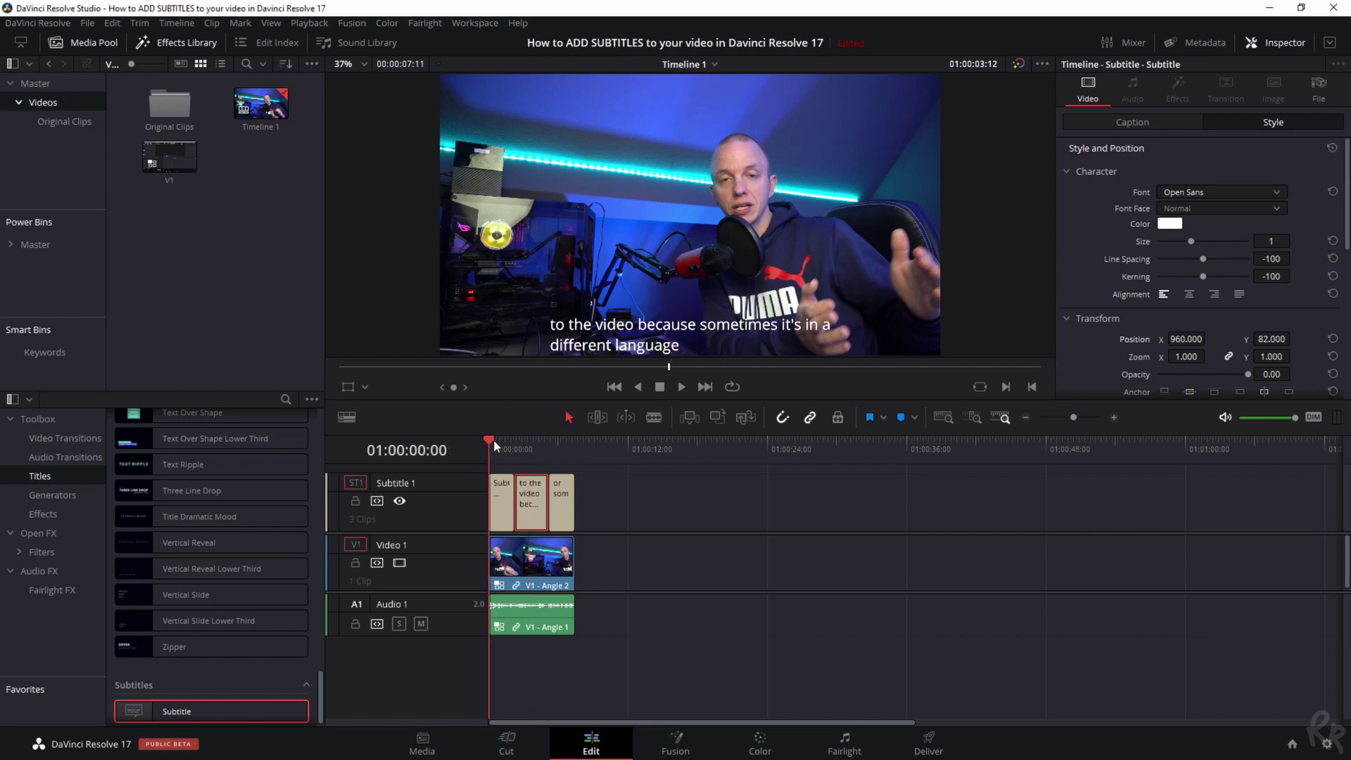
{"action": "left_click", "coordinate": [557, 444]}
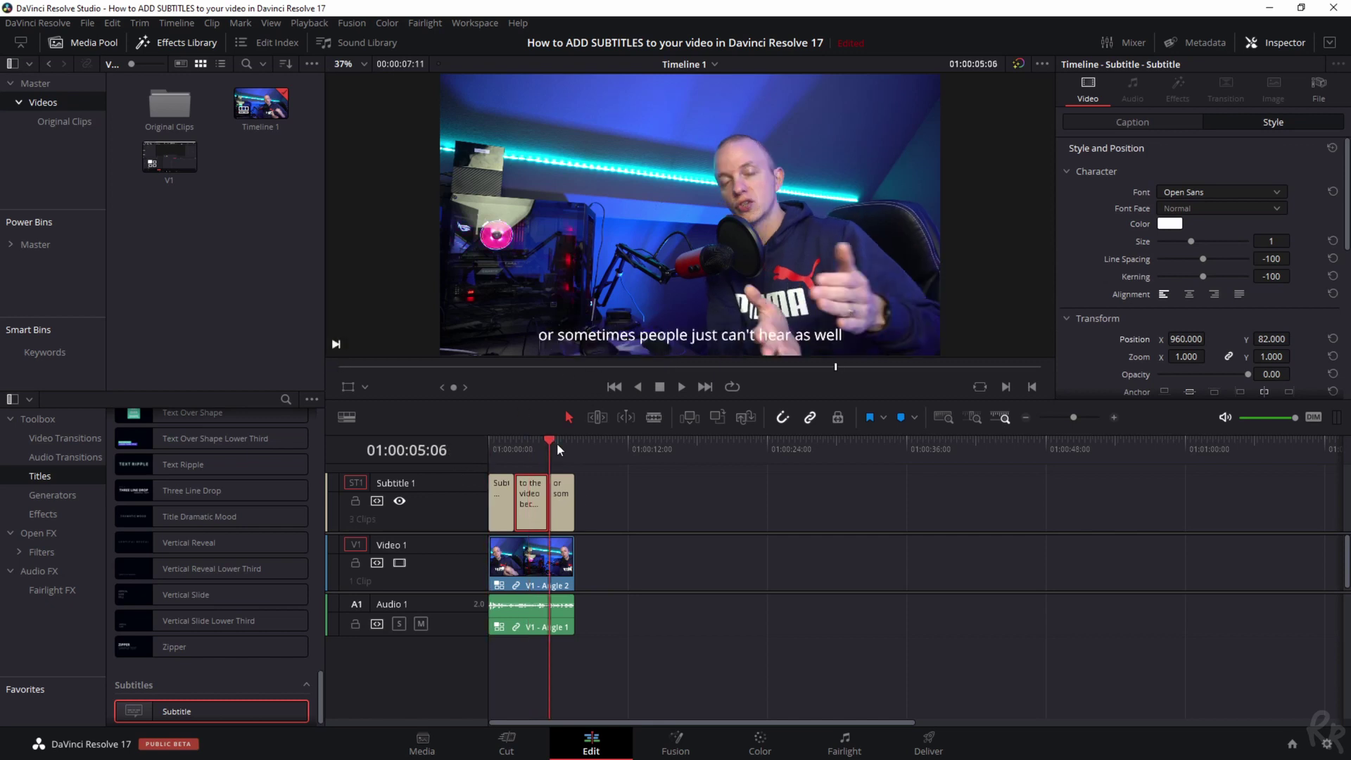
{"action": "left_click", "coordinate": [491, 444]}
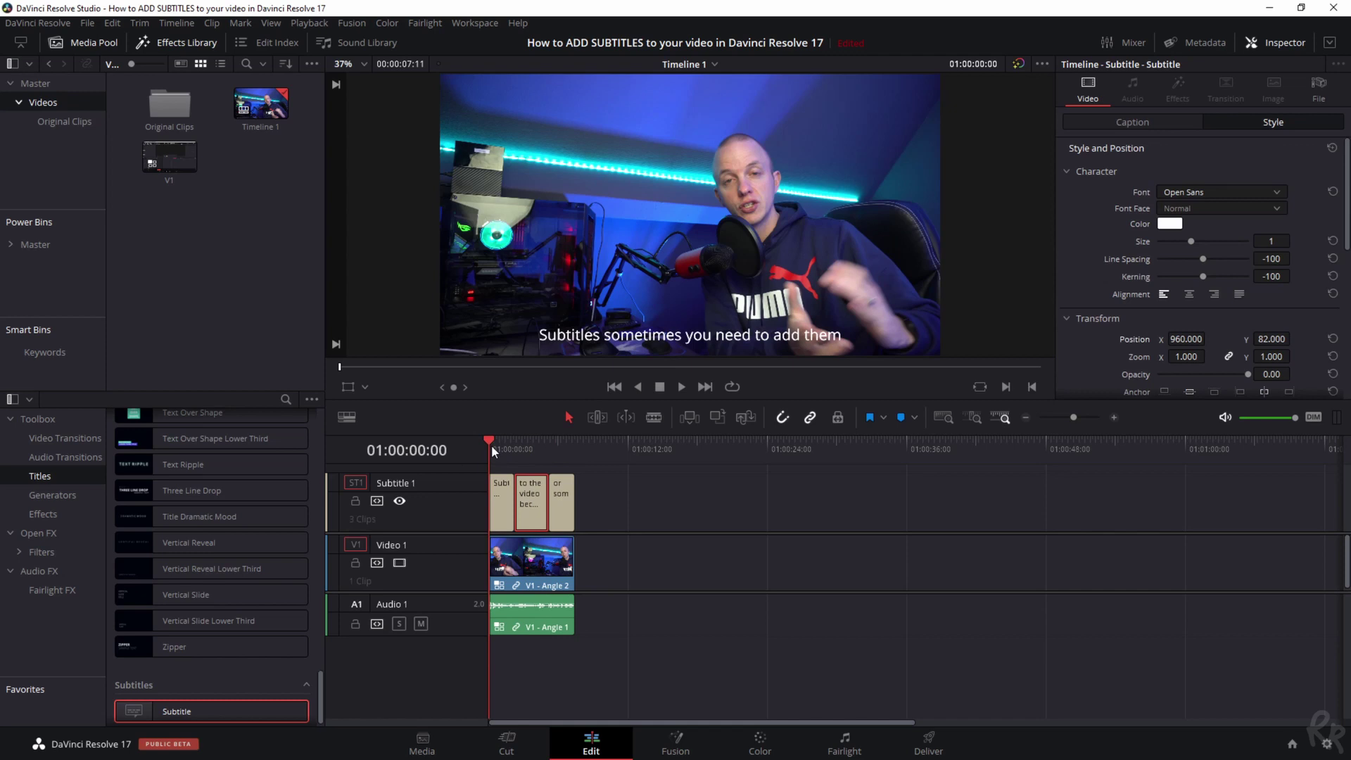
{"action": "key", "text": "space"}
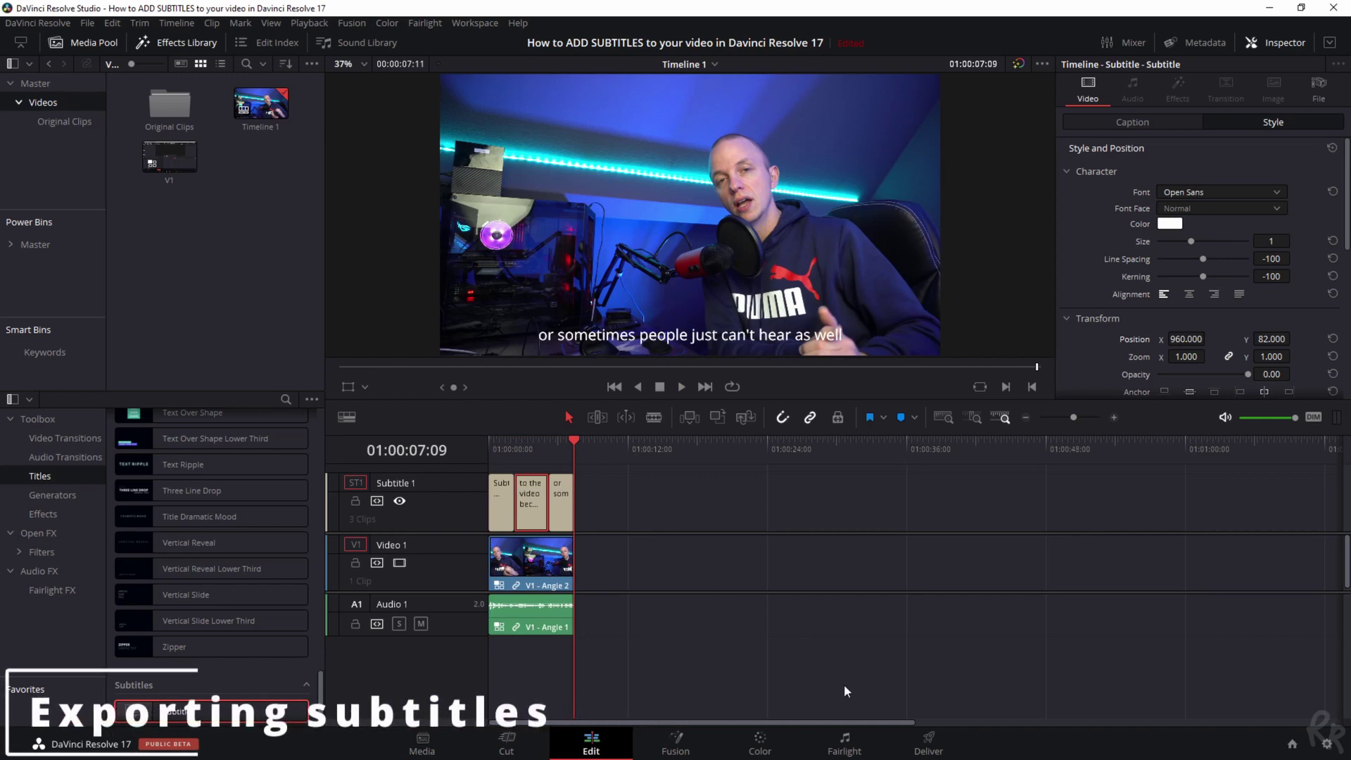
Step: On the Deliver page, enable Export Subtitle and check the subtitle format options
{"action": "left_click", "coordinate": [928, 742]}
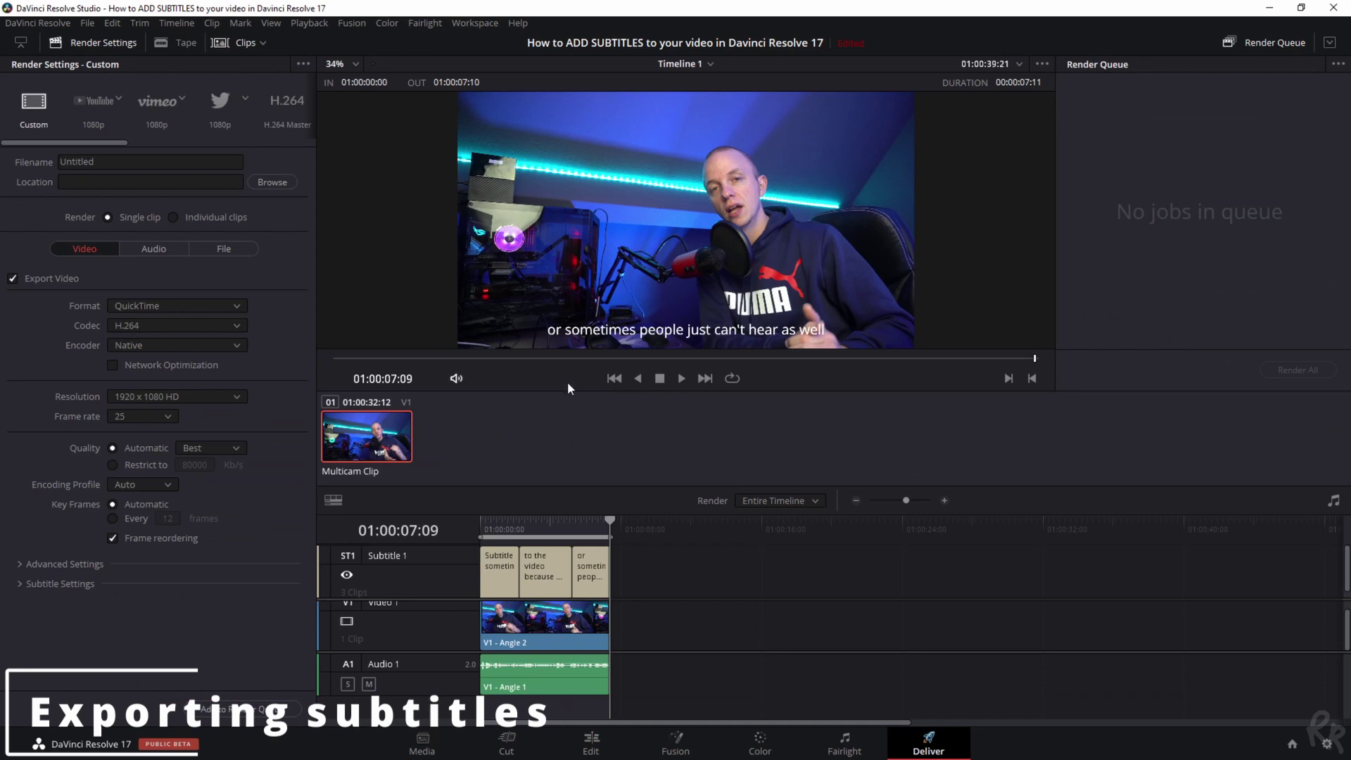
{"action": "left_click", "coordinate": [42, 586]}
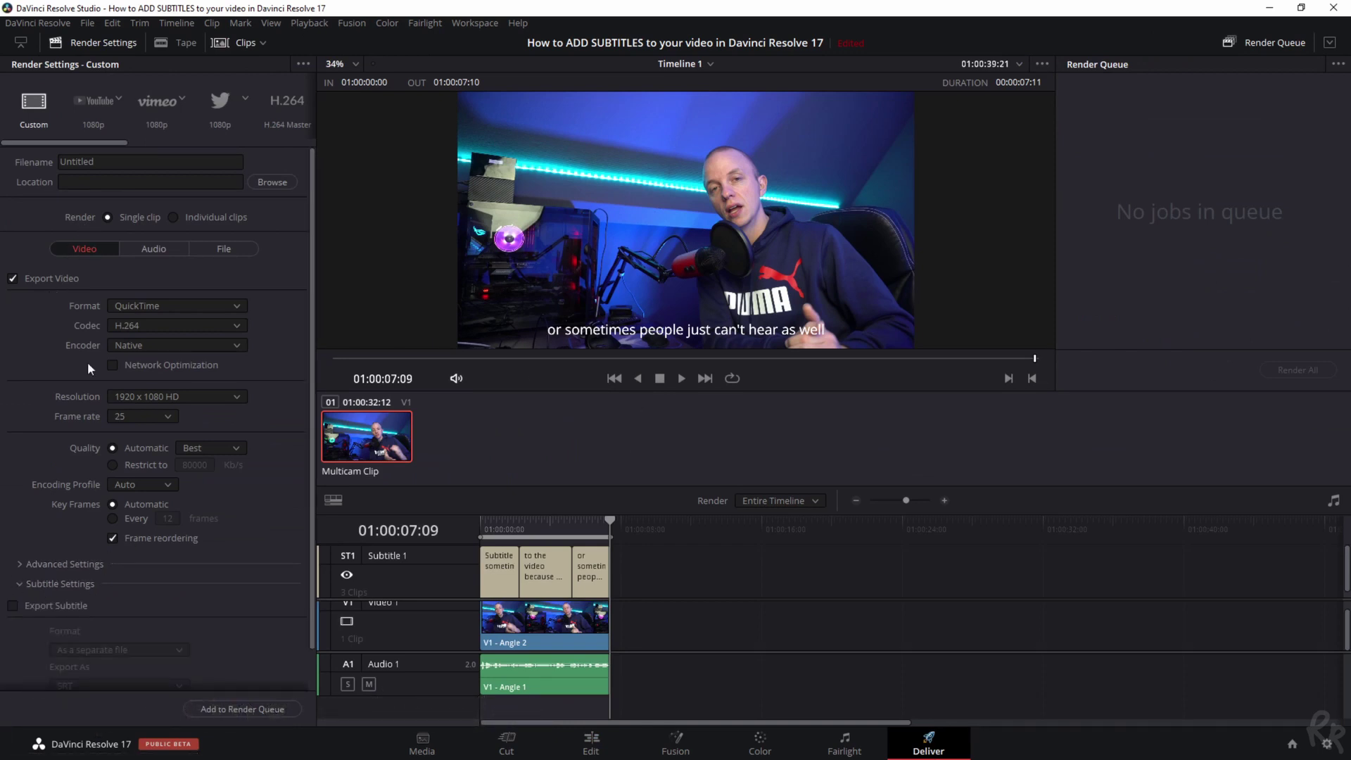
{"action": "scroll", "coordinate": [198, 583], "scroll_direction": "down", "scroll_amount": 1}
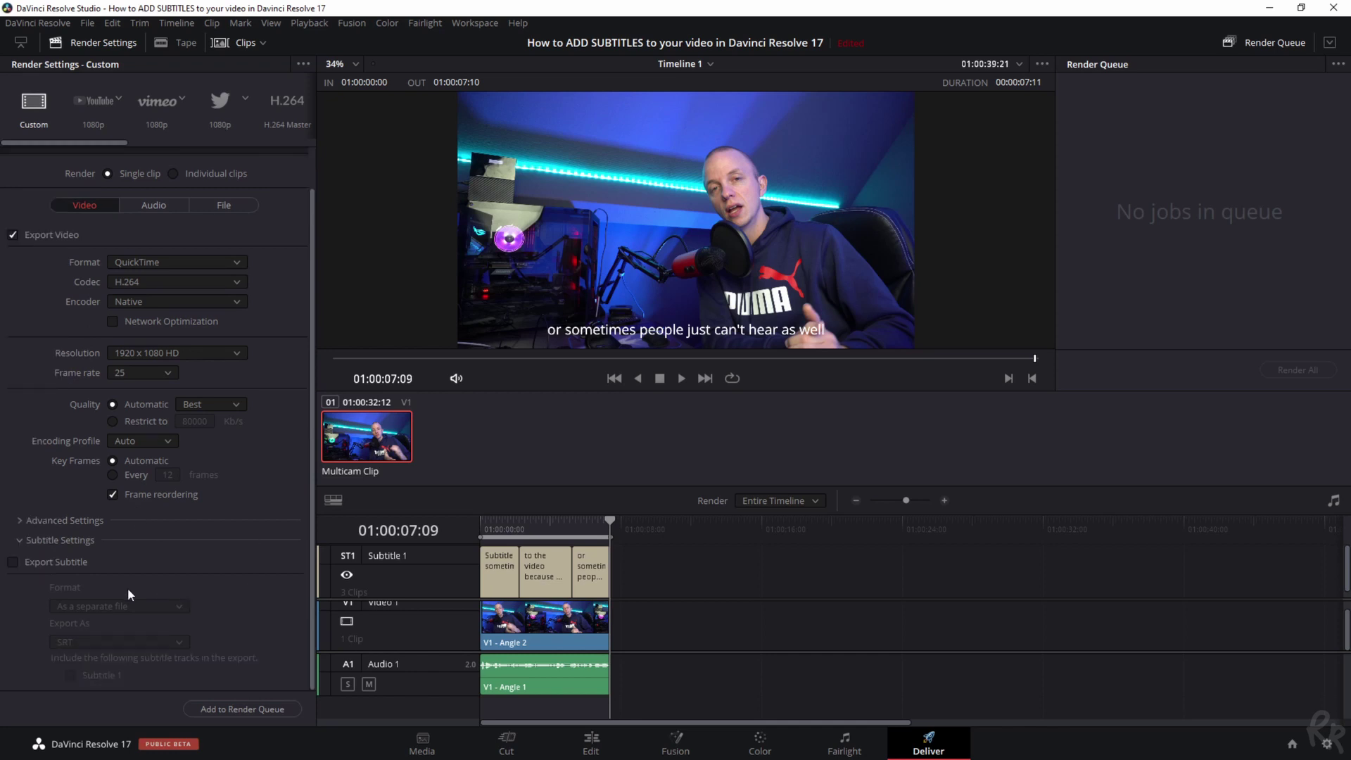
{"action": "left_click", "coordinate": [13, 563]}
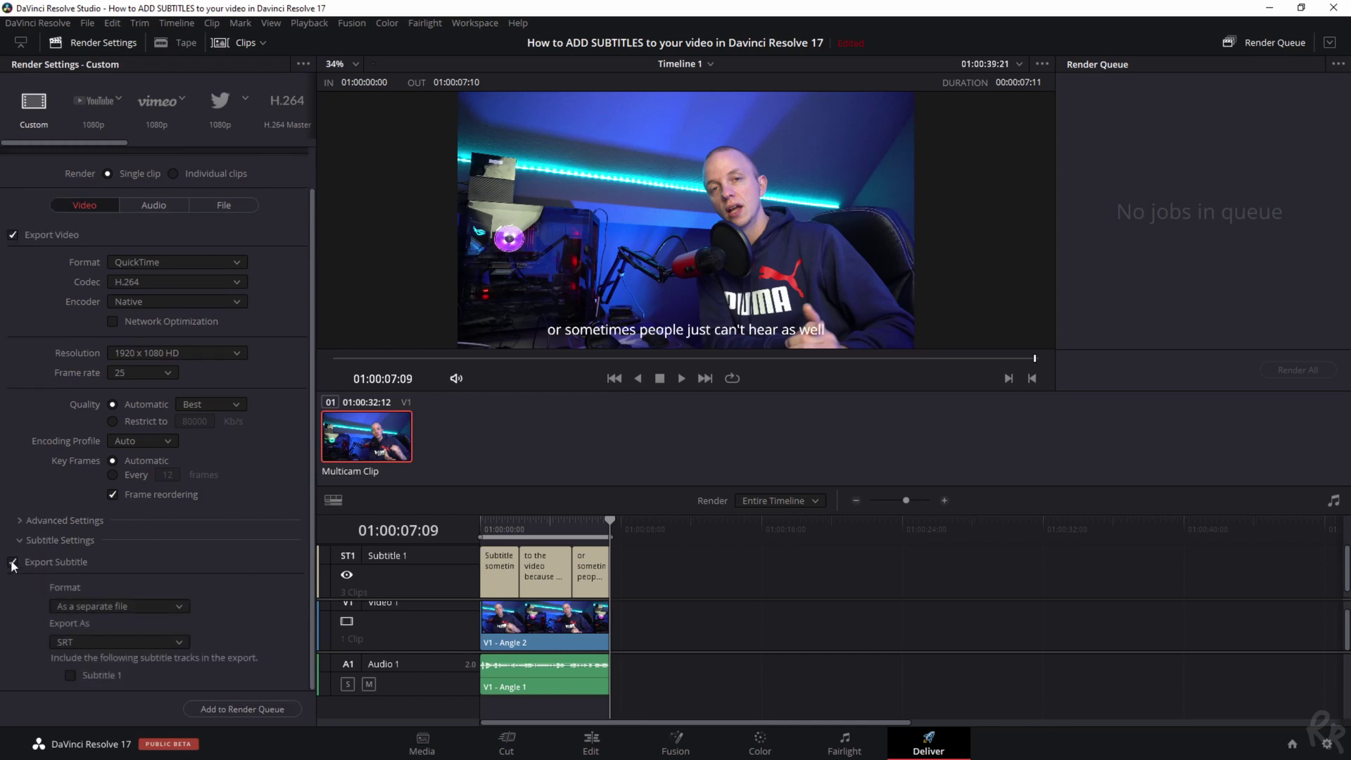
{"action": "left_click", "coordinate": [96, 604]}
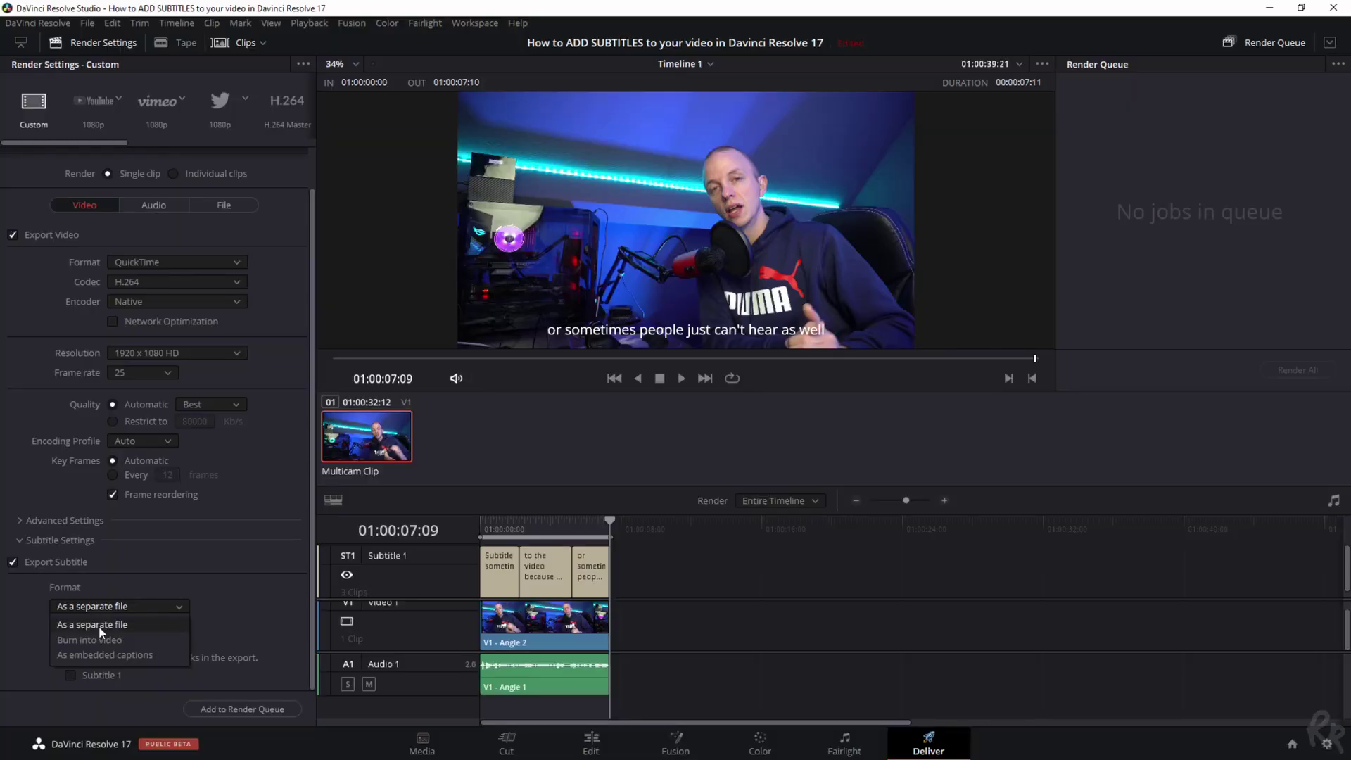
Step: Export subtitles as a separate SRT file with the Subtitle 1 track included
{"action": "left_click", "coordinate": [98, 626]}
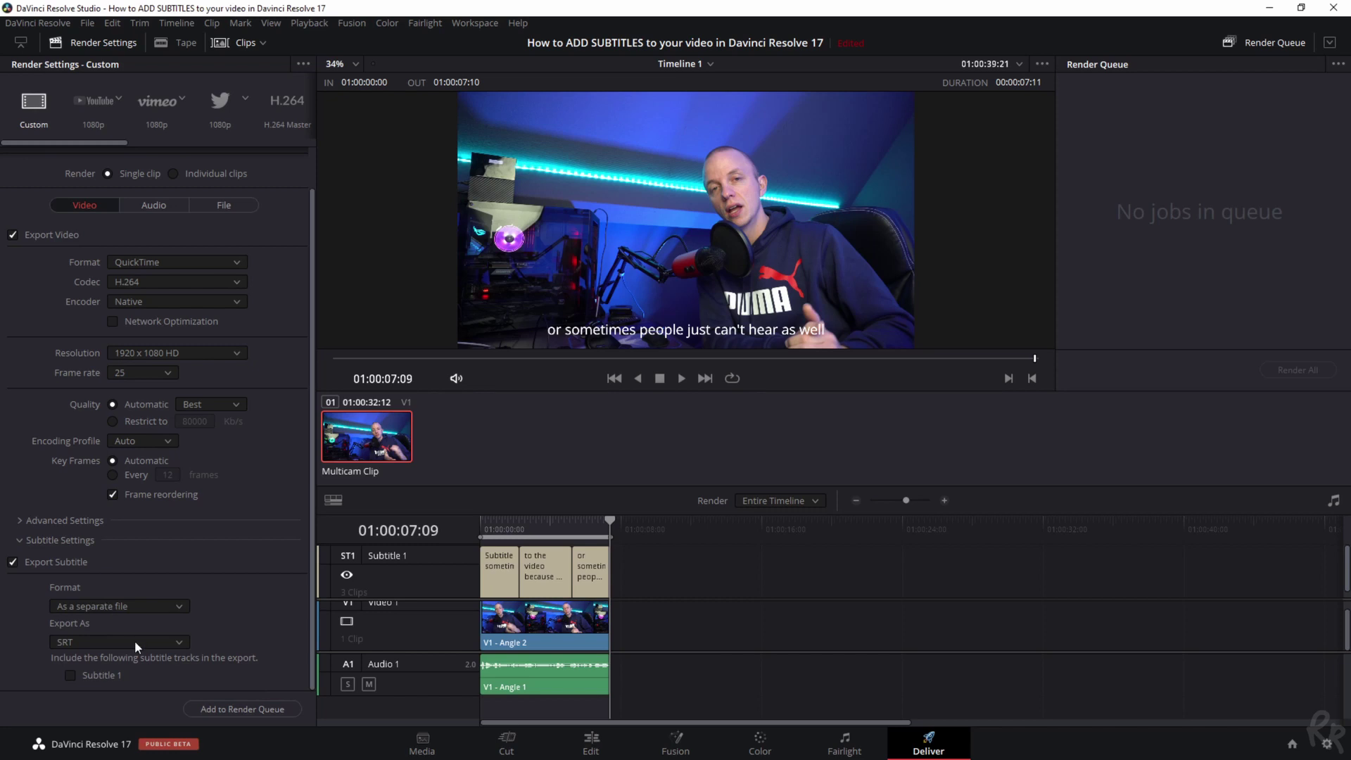
{"action": "left_click", "coordinate": [134, 641]}
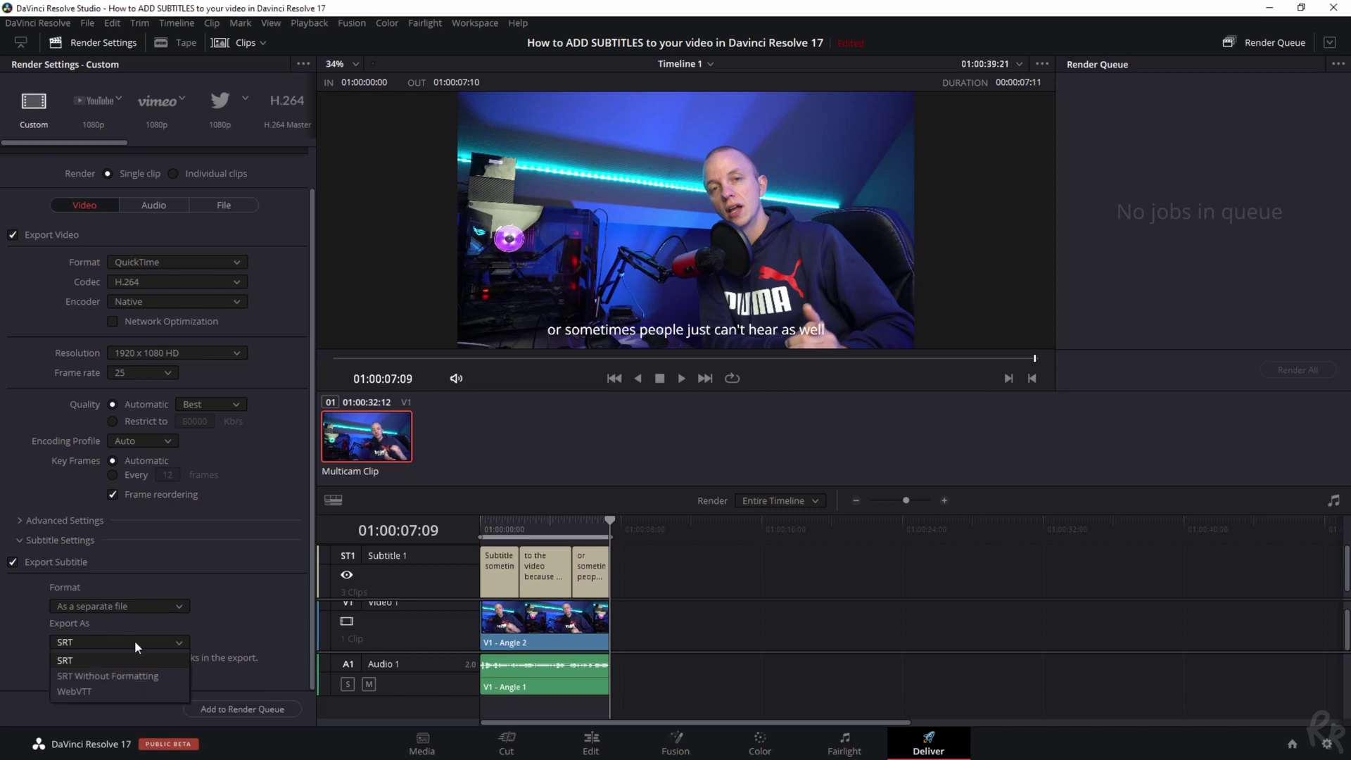
{"action": "left_click", "coordinate": [93, 659]}
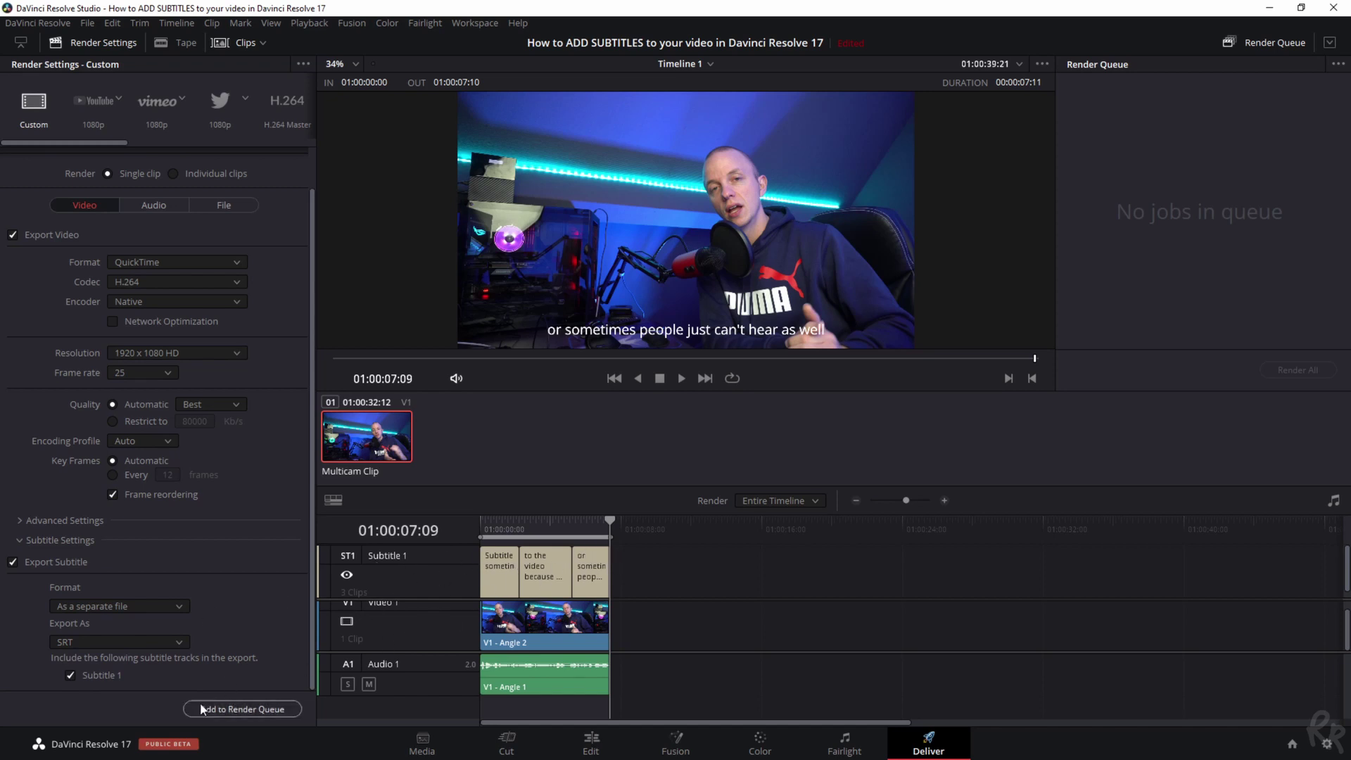
Step: Switch the video format to MP4 and add the render to the queue as Job 1
{"action": "left_click", "coordinate": [168, 259]}
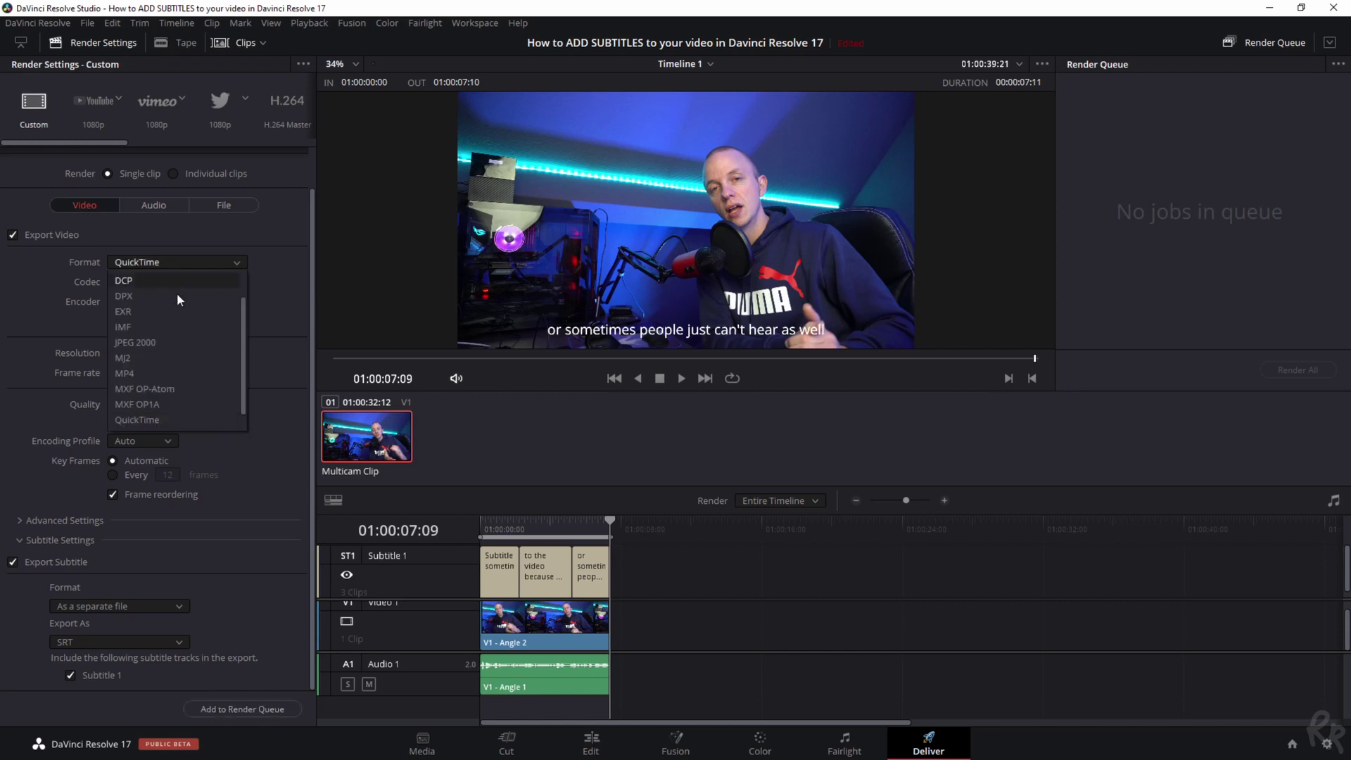
{"action": "left_click", "coordinate": [180, 373]}
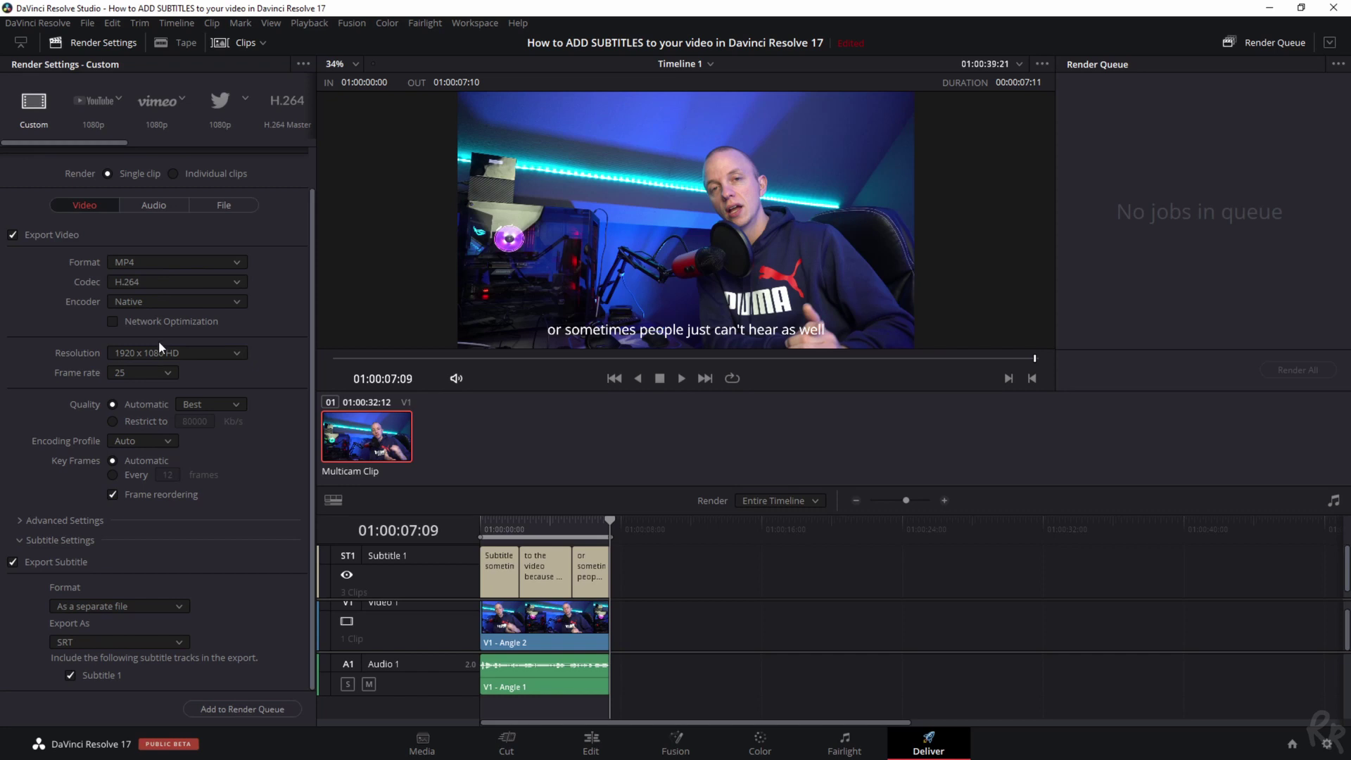
{"action": "left_click", "coordinate": [227, 710]}
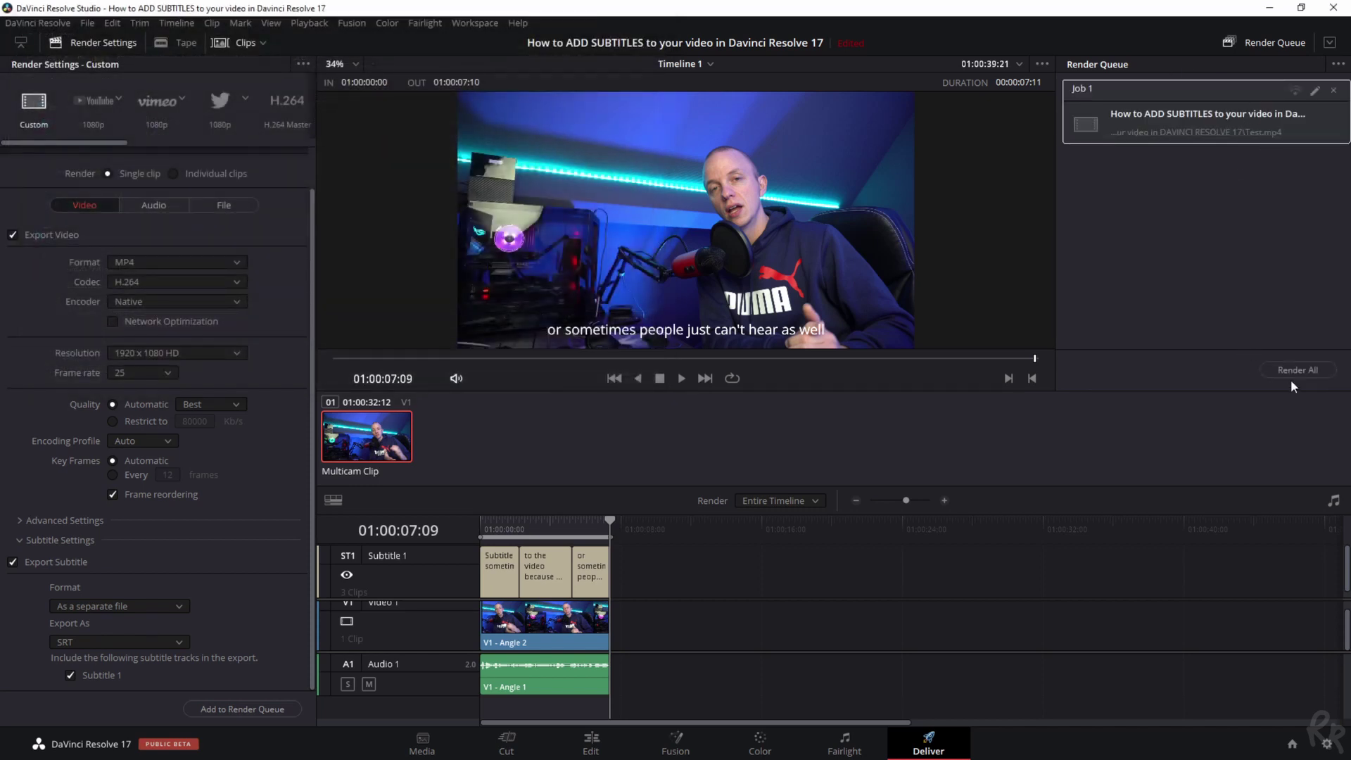
Step: Play the exported Test video from the export folder, then close the player
{"action": "left_click", "coordinate": [1291, 377]}
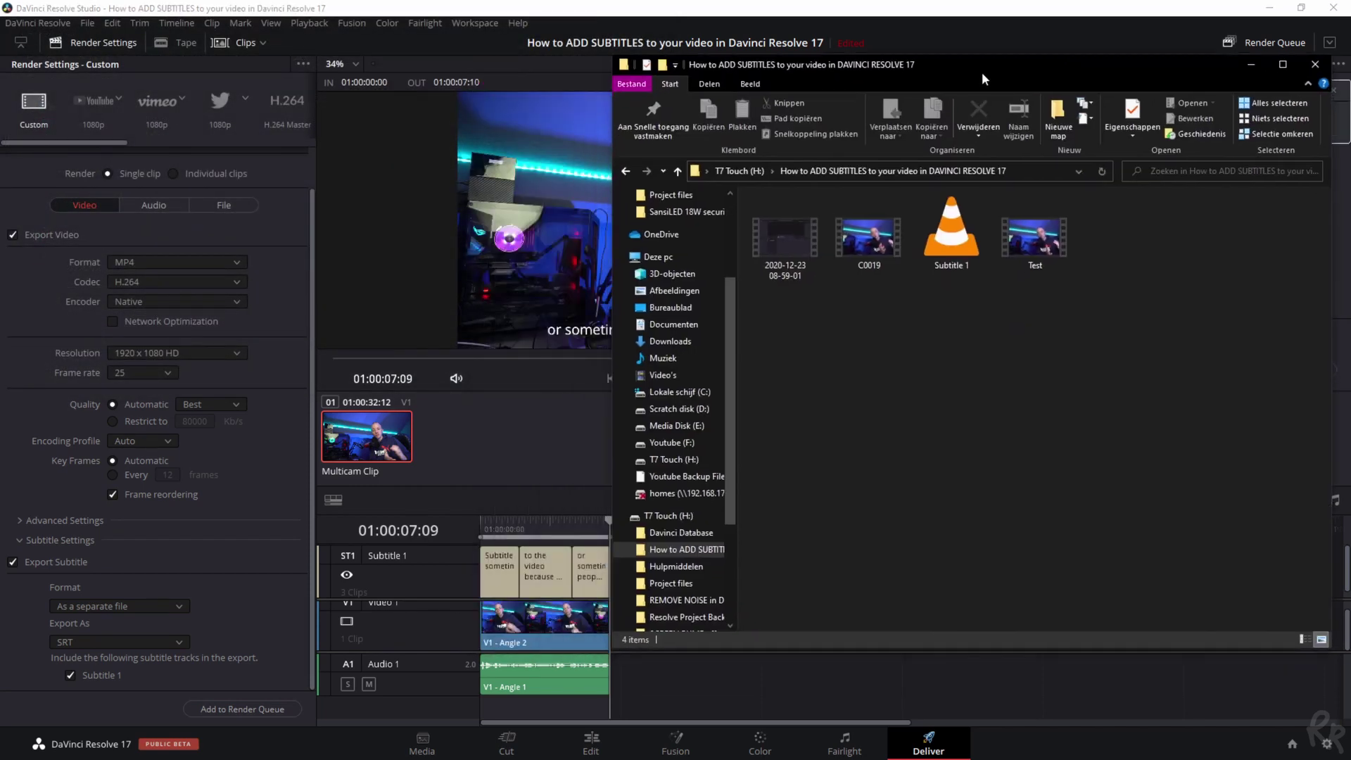
{"action": "double_click", "coordinate": [1034, 249]}
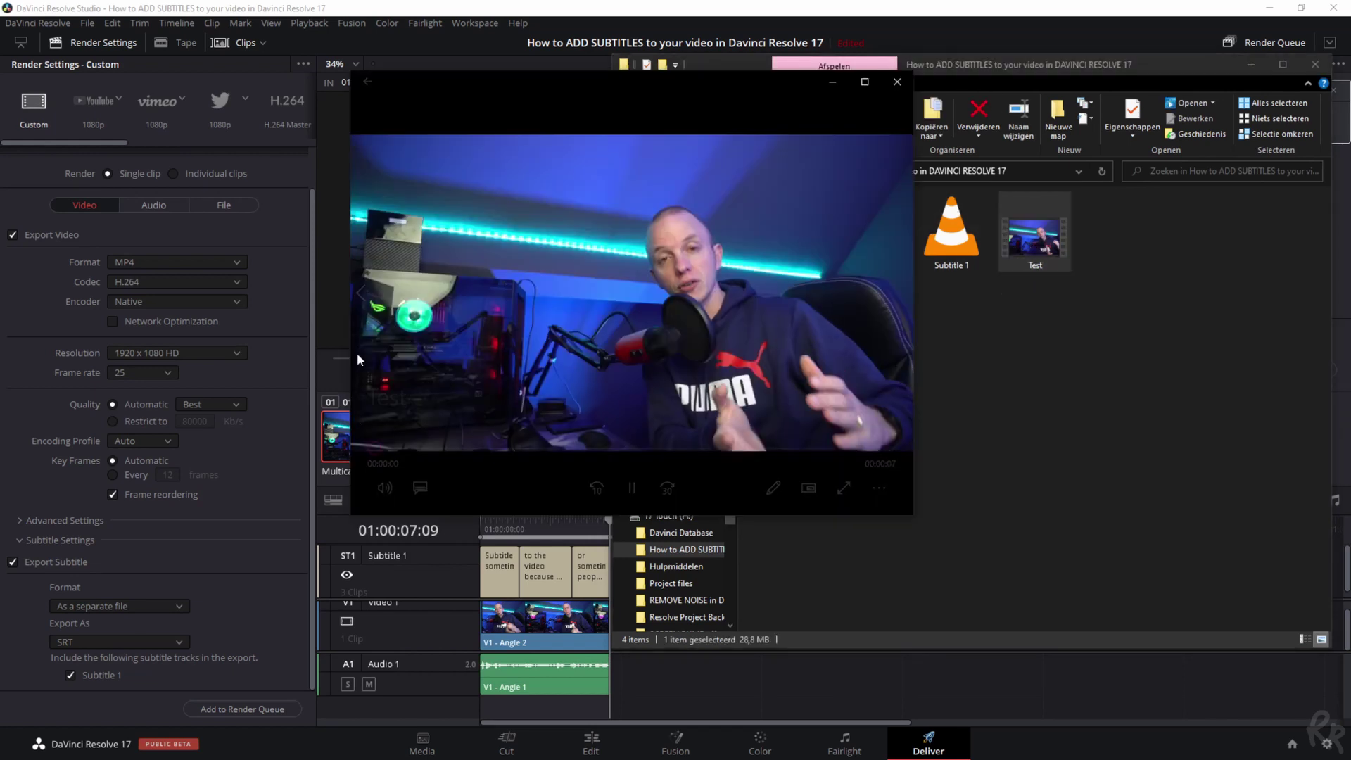
{"action": "left_click", "coordinate": [896, 82]}
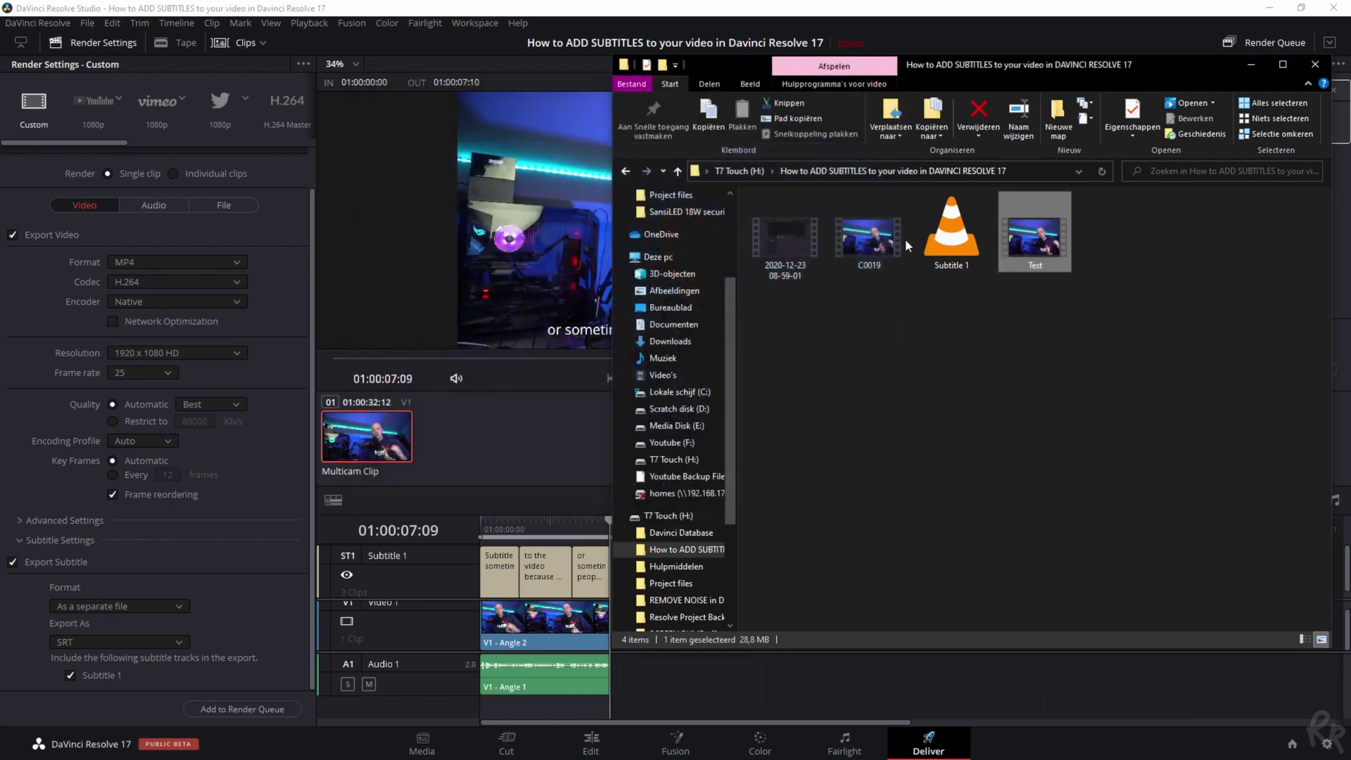
Step: Open Subtitle 1's properties and highlight its .srt file type
{"action": "right_click", "coordinate": [950, 235]}
{"action": "left_click", "coordinate": [990, 505]}
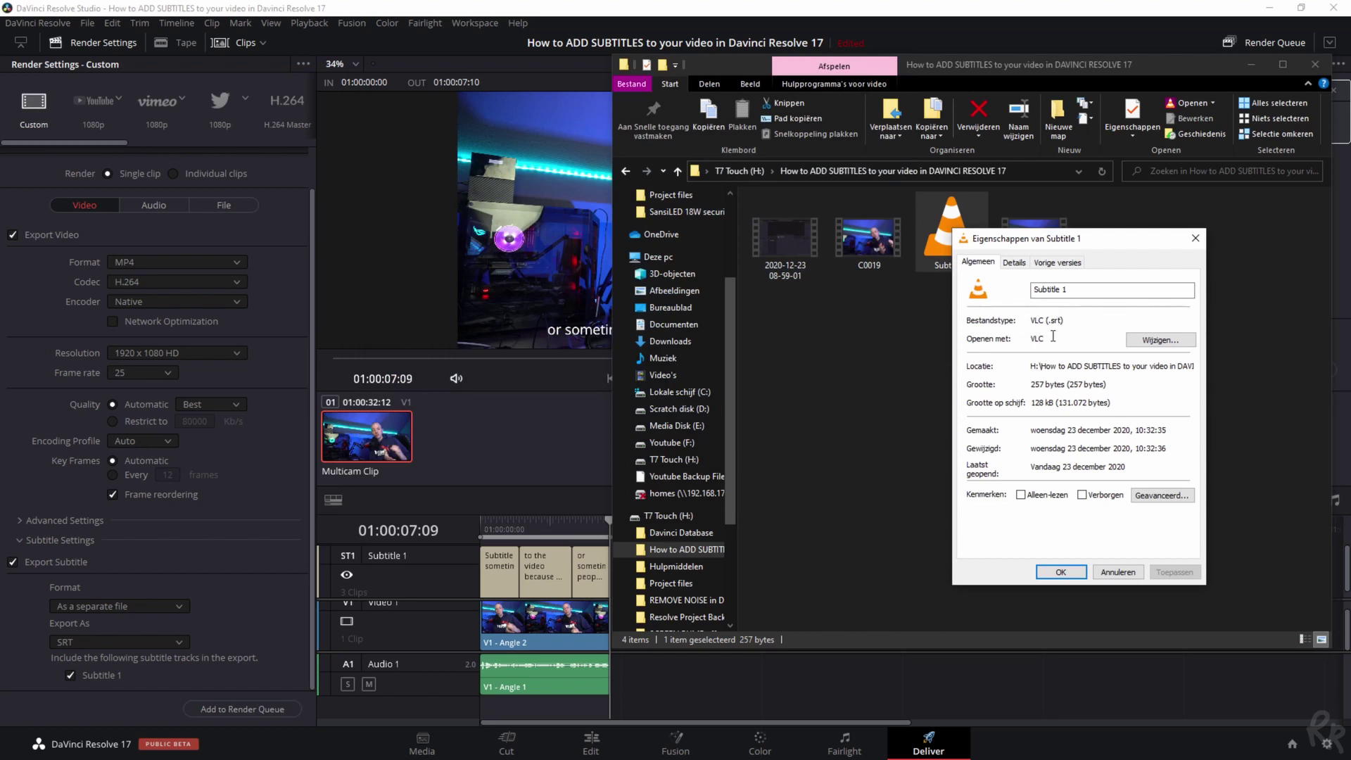
{"action": "left_click_drag", "start_coordinate": [1046, 322], "coordinate": [1076, 324]}
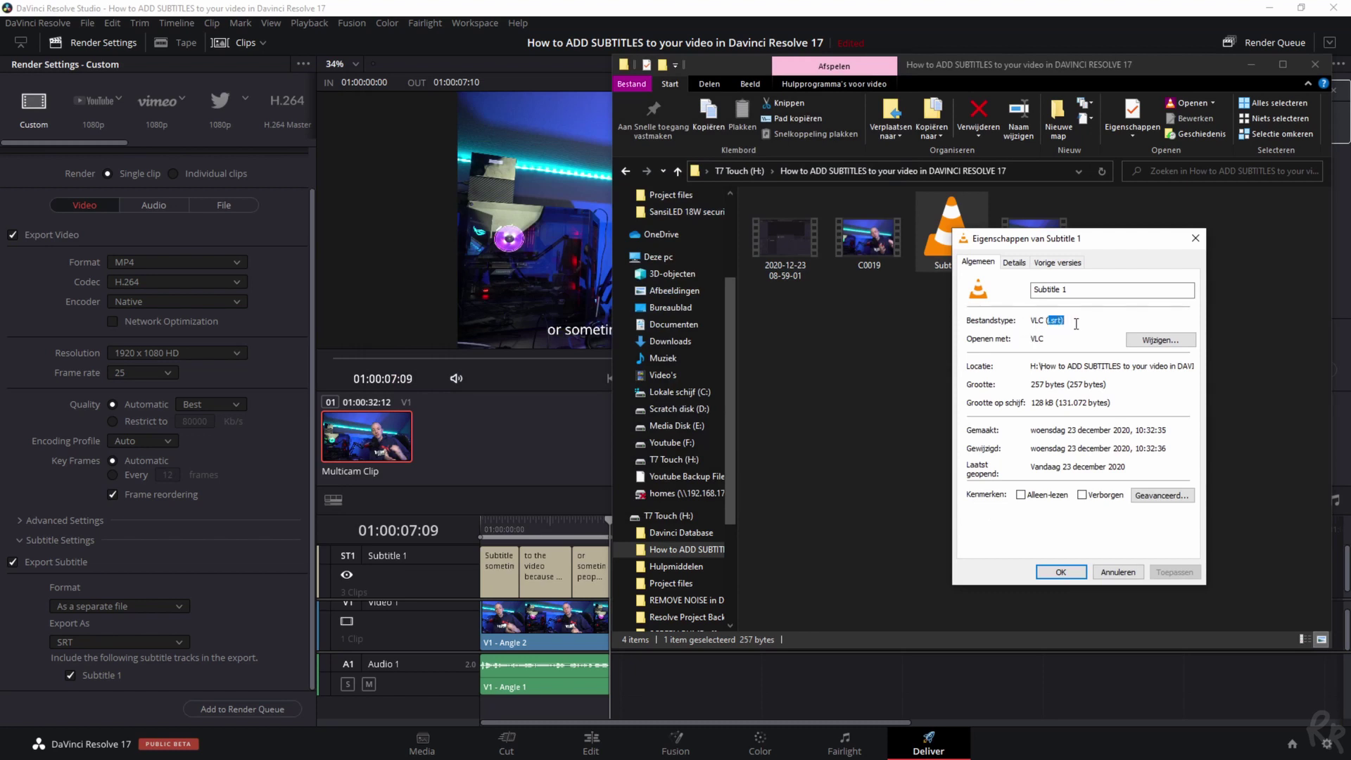